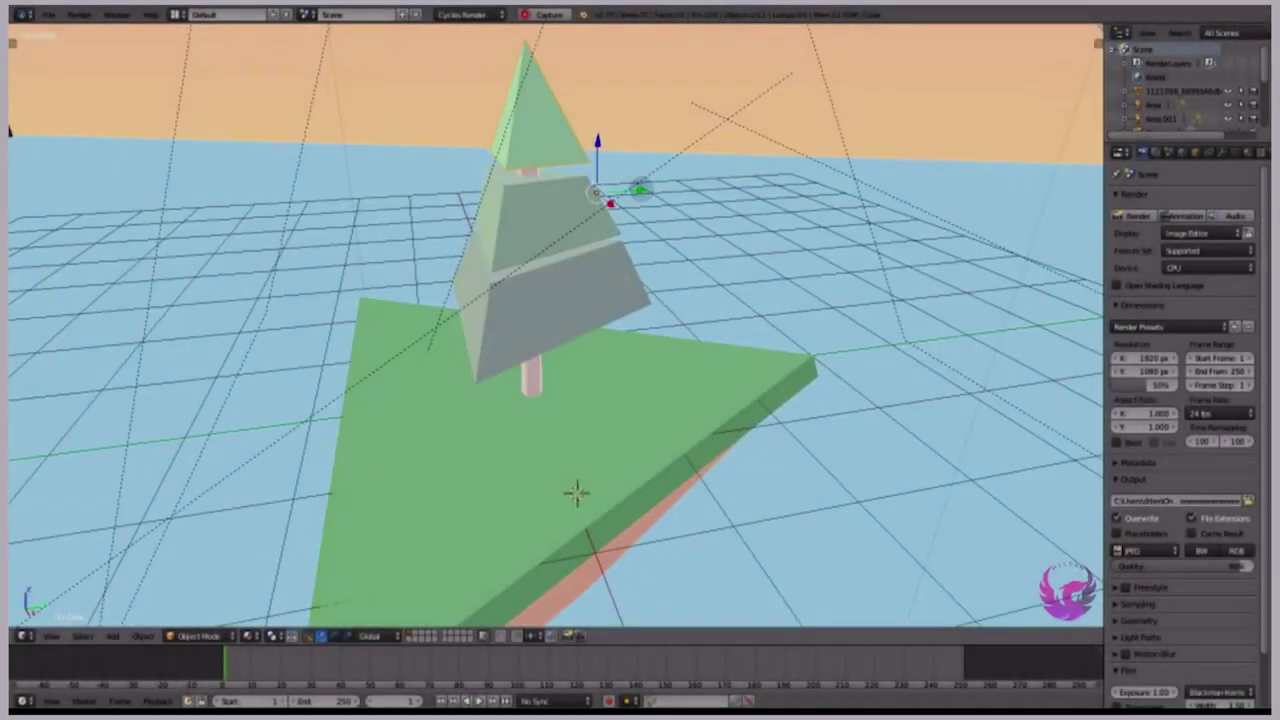
- Orbit around the floating tree island to view it from the side, above and below
middle_click_drag(640, 190, 500, 250)
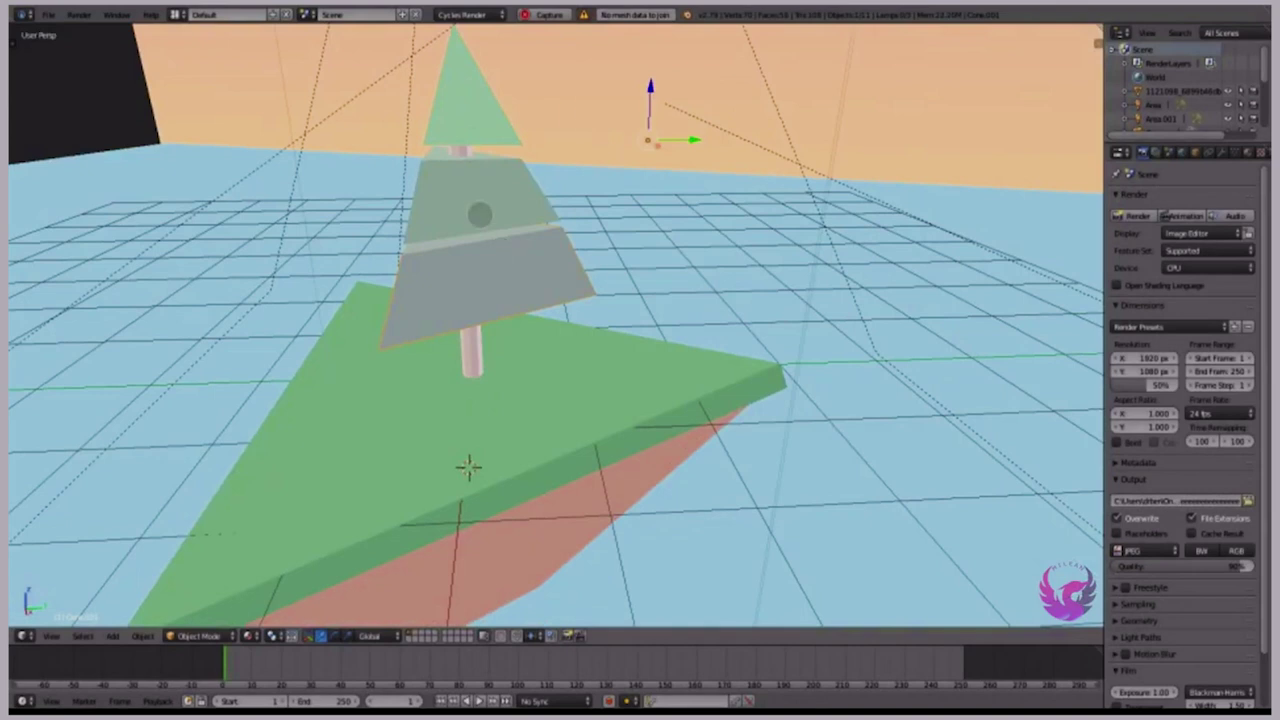
middle_click_drag(594, 331, 588, 316)
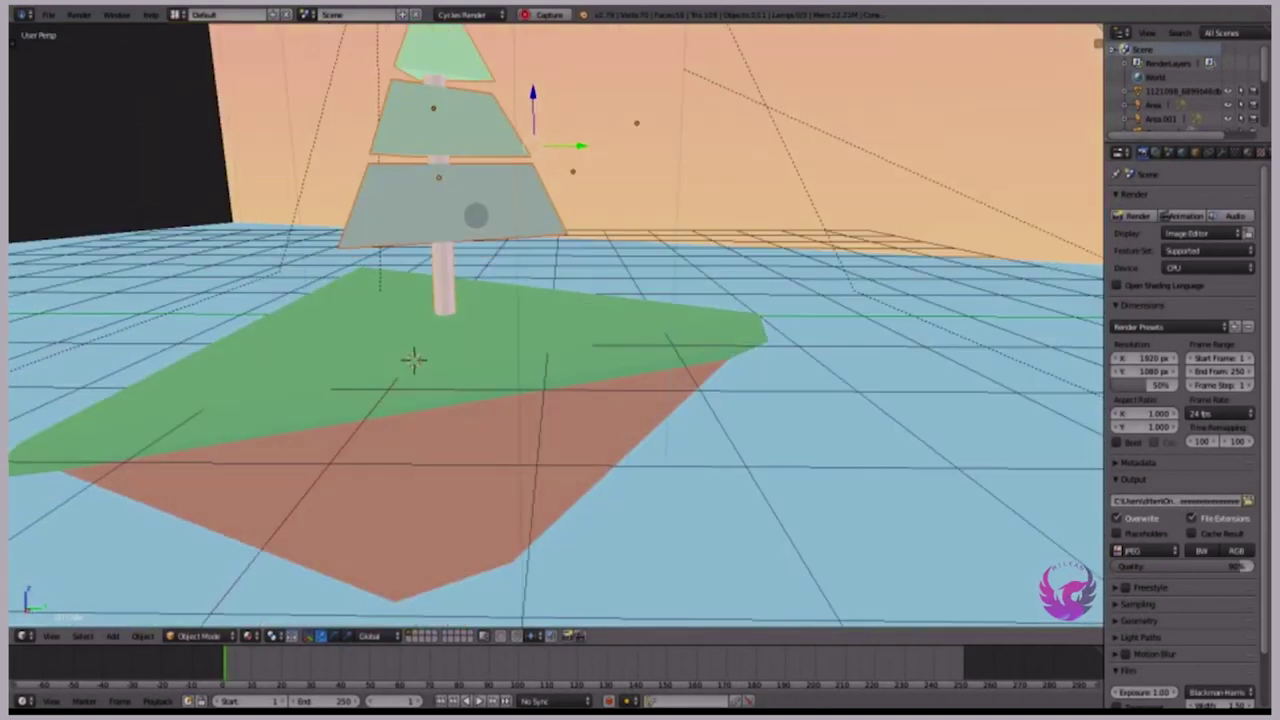
middle_click_drag(550, 330, 495, 255)
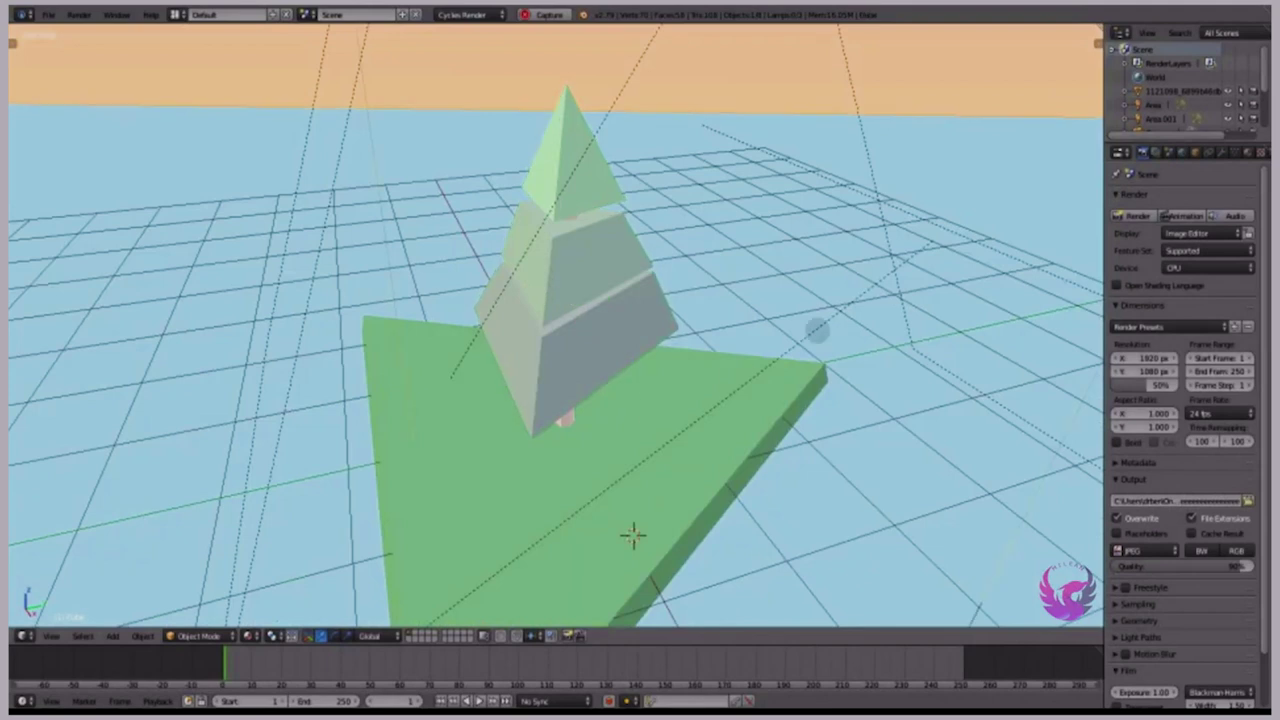
middle_click_drag(560, 330, 530, 290)
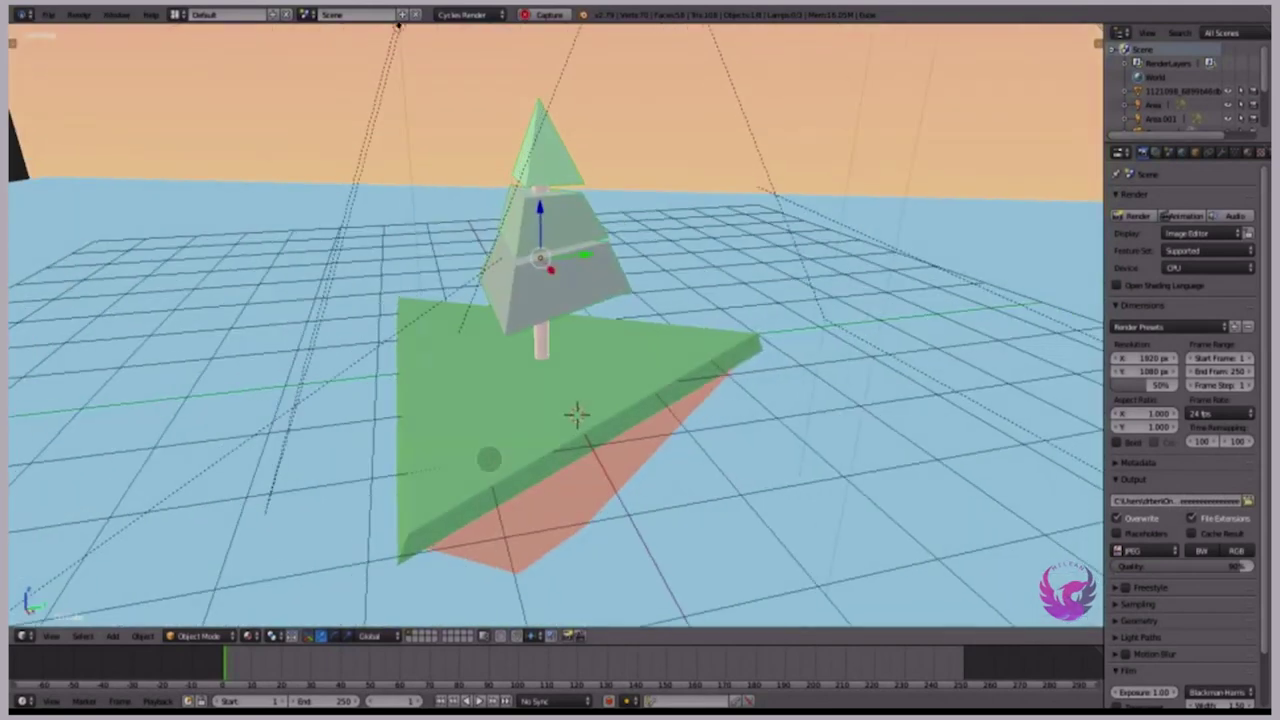
- Advance the current frame to 50 and orbit to a new angle on the tree
key("space")
key("Down")
key("Return")
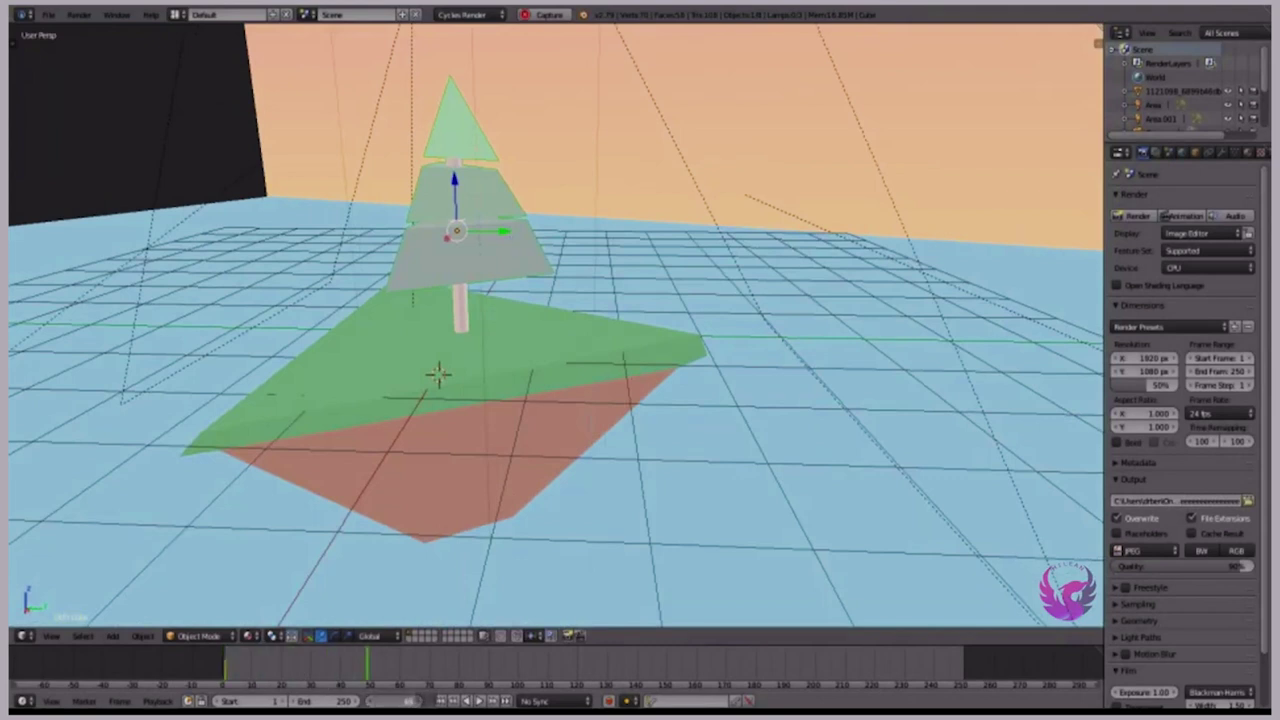
middle_click_drag(552, 330, 620, 315)
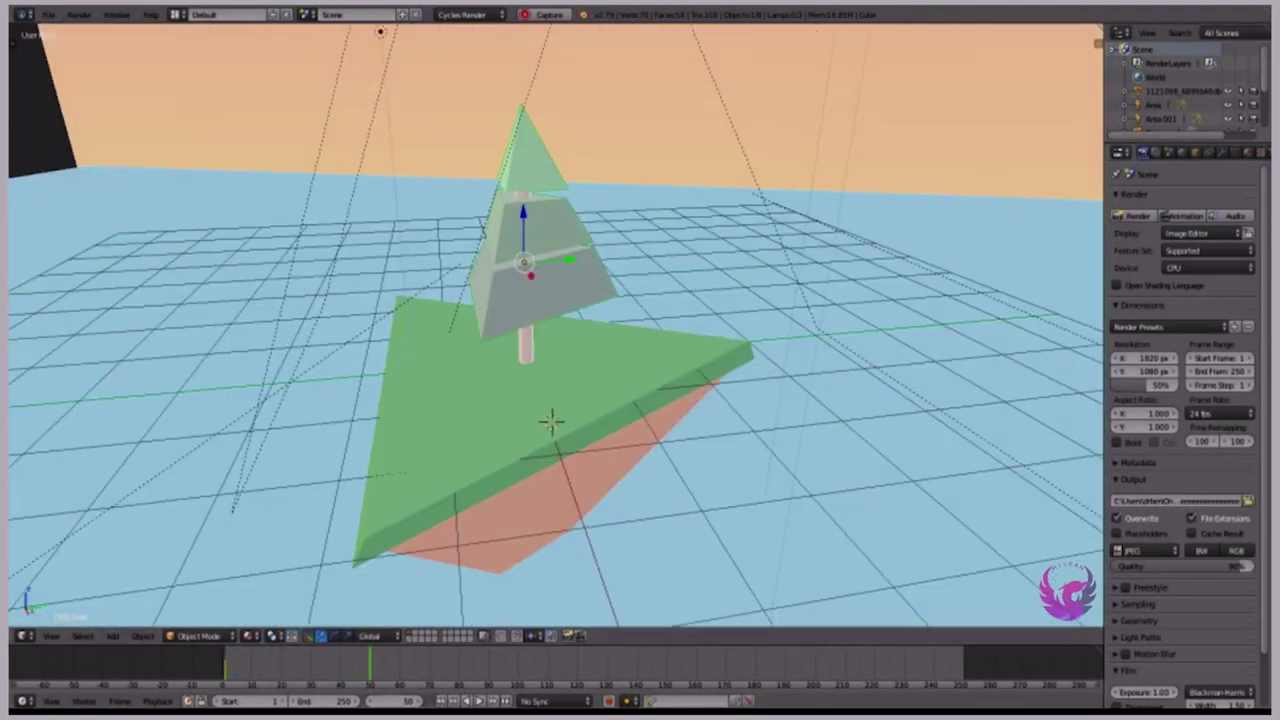
- Show the Tool Shelf and Object properties, and reset the tree top's Y rotation to 0°
key("t")
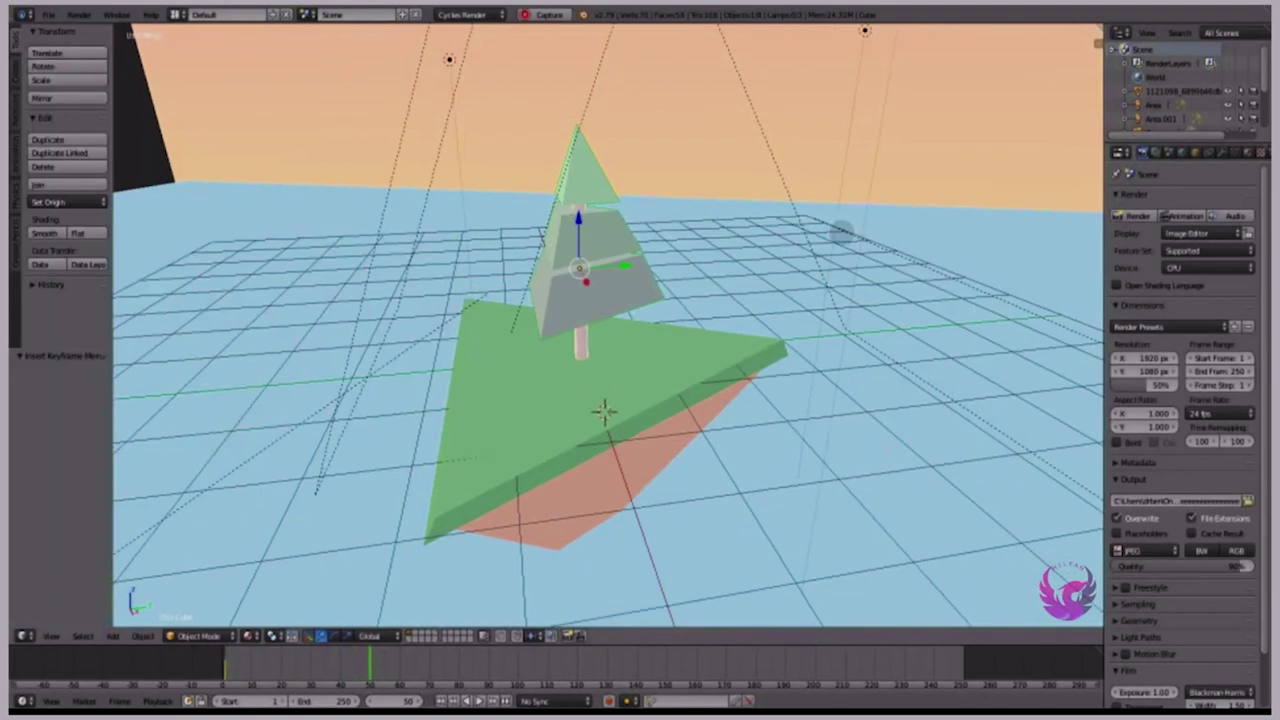
left_click(1195, 152)
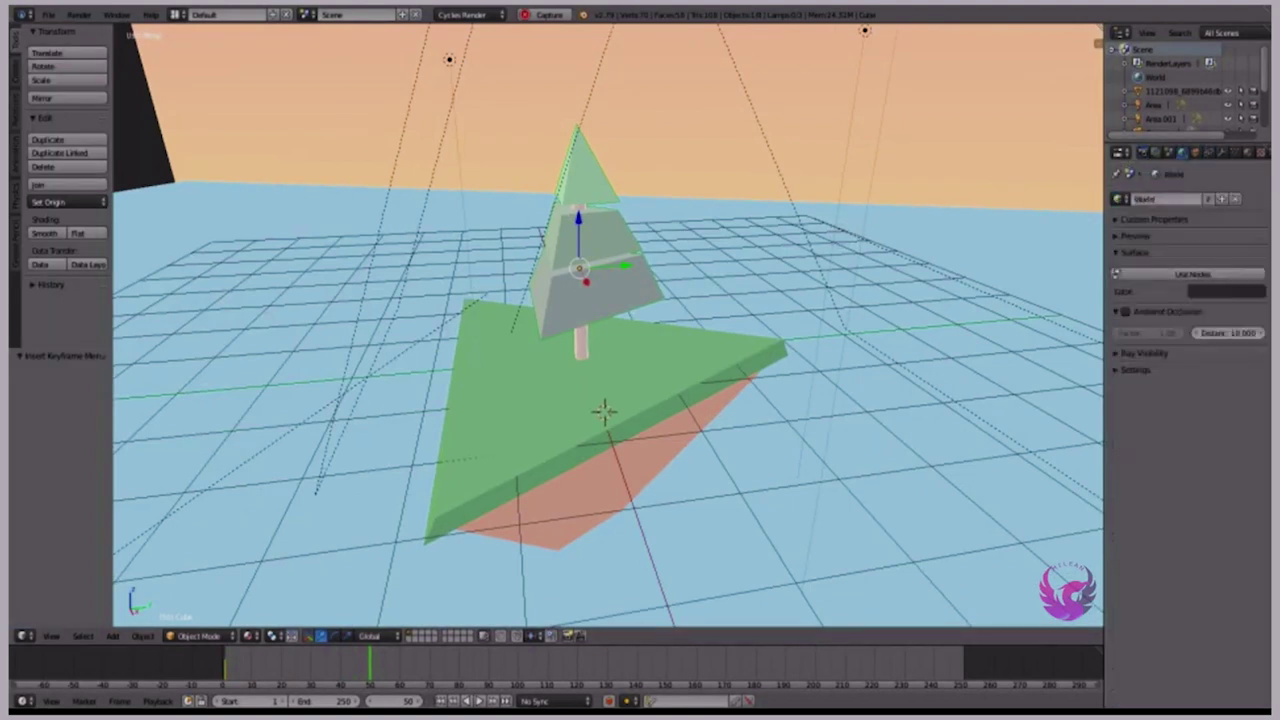
middle_click_drag(600, 350, 680, 335)
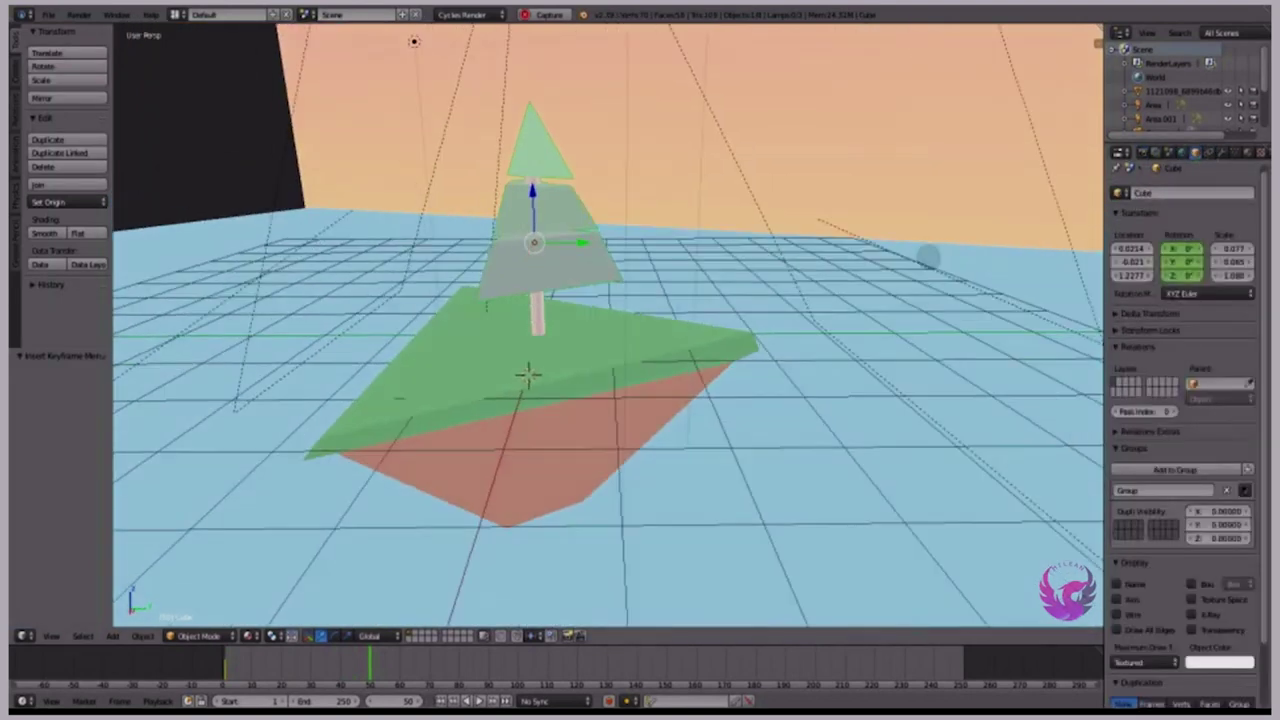
key("BackSpace")
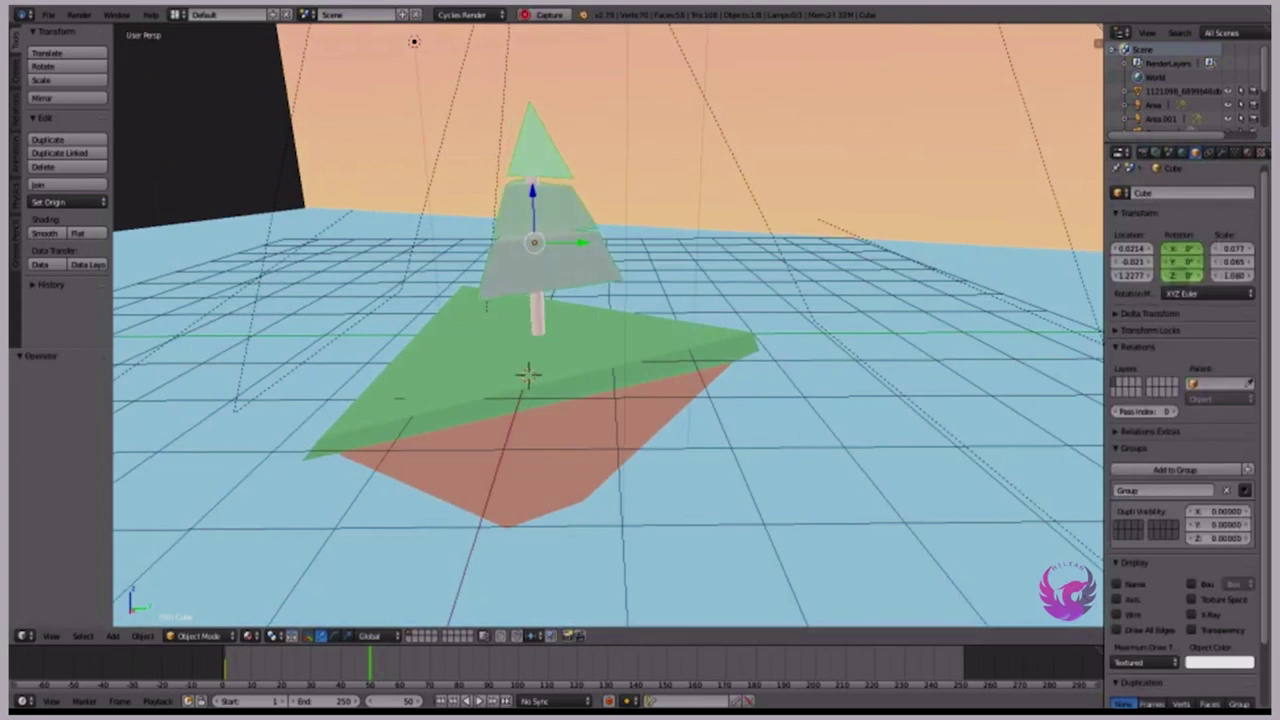
- Spin the tree top about its vertical axis to a Z rotation of 373°
left_click_drag(1185, 274, 1205, 274)
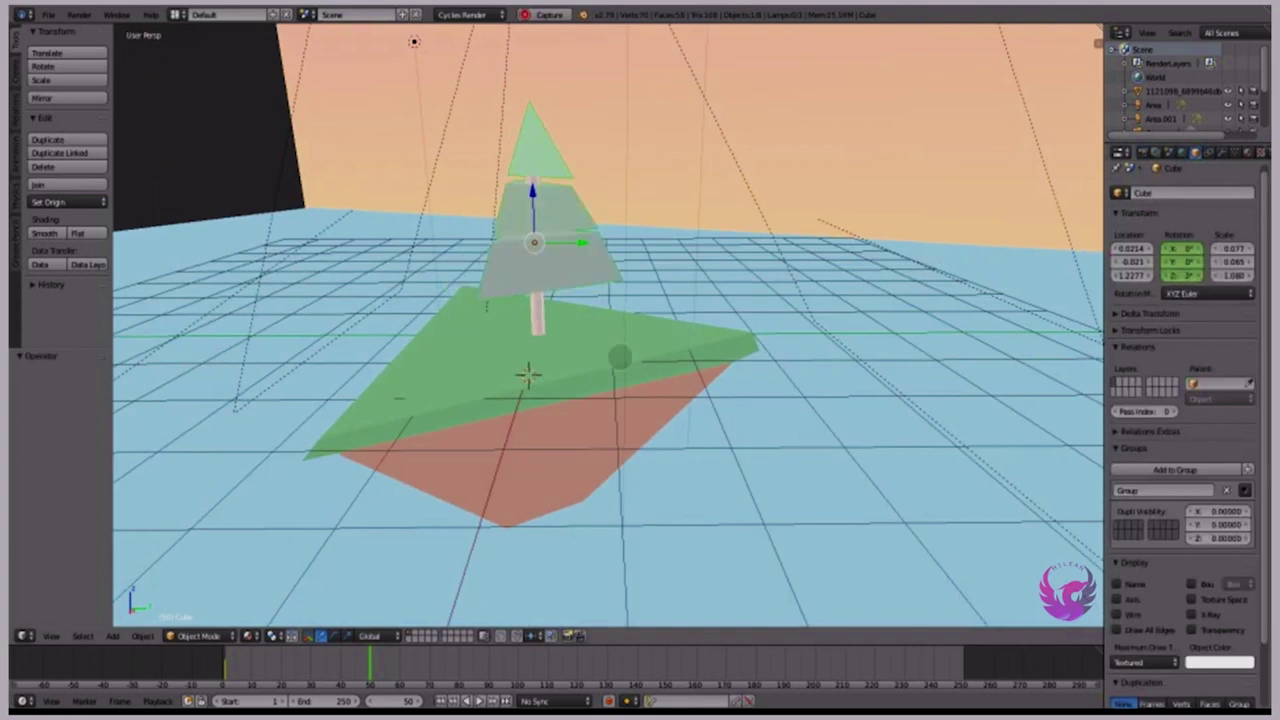
middle_click_drag(620, 357, 857, 369)
left_click_drag(1185, 274, 1190, 274)
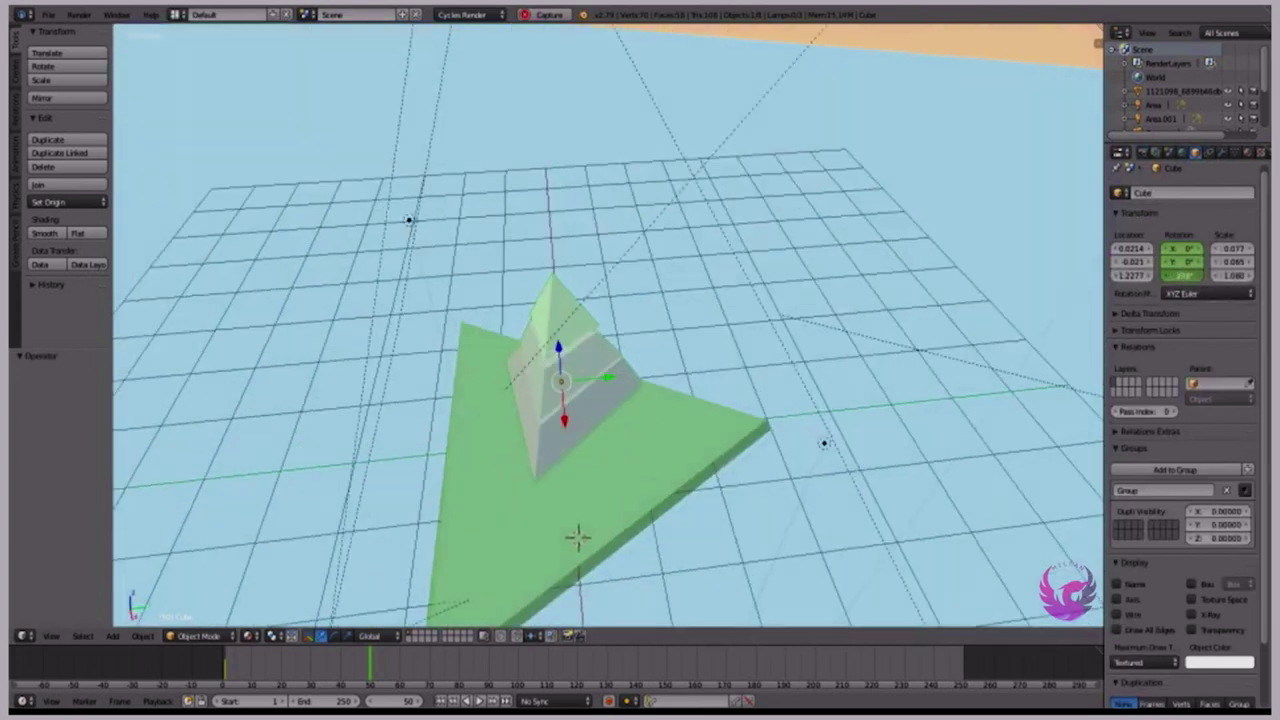
middle_click_drag(620, 400, 620, 330)
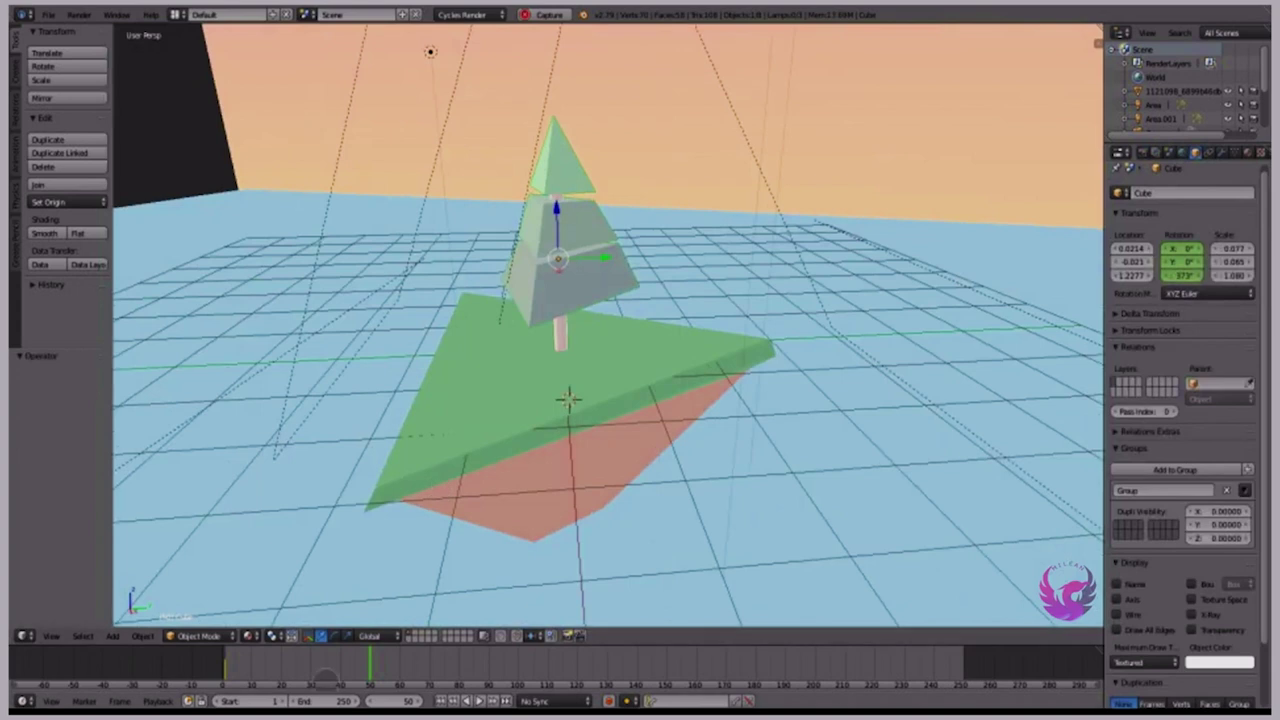
- Insert a rotation keyframe at frame 50, play the spin back, and orbit closer to the tree
key("i")
key("Return")
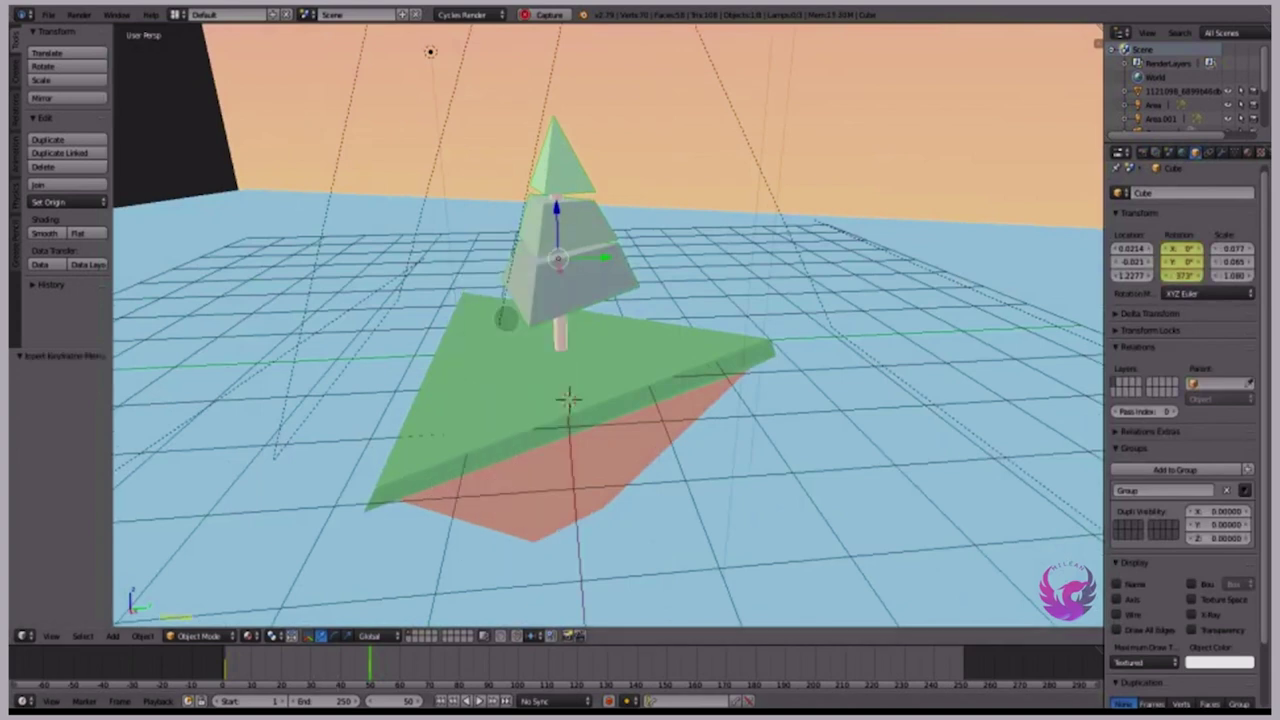
key("alt+a")
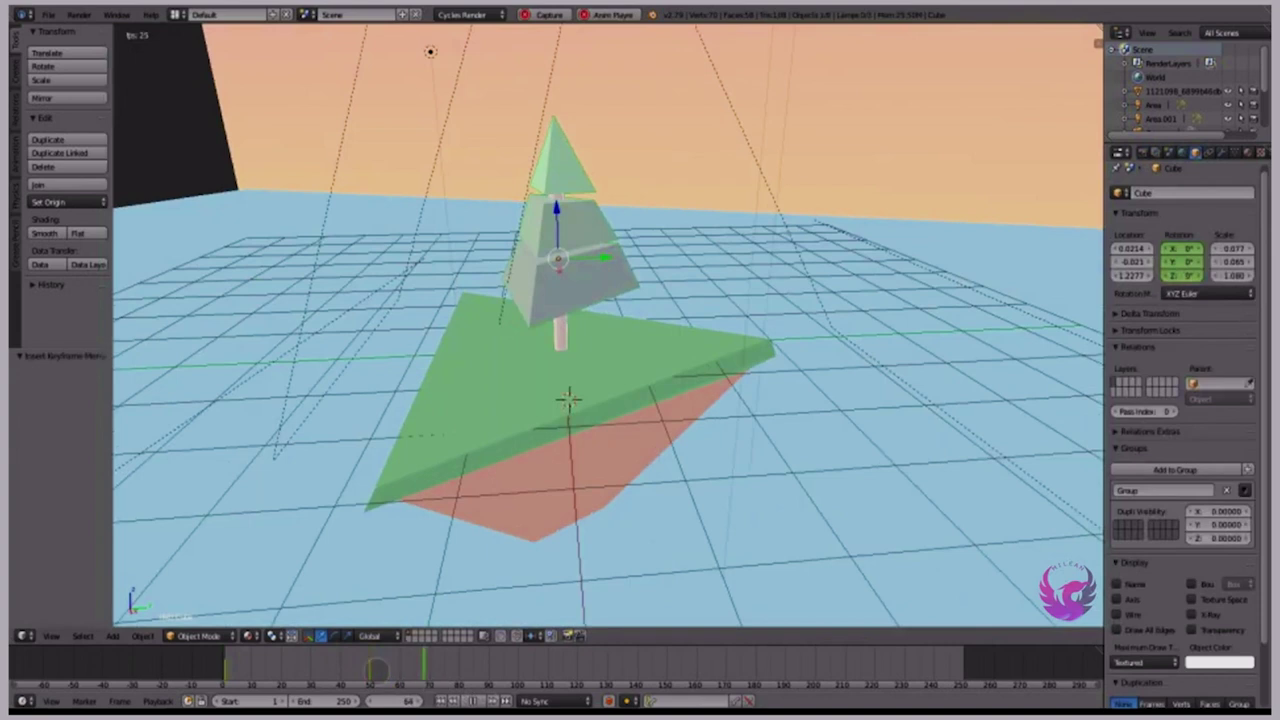
key("alt+a")
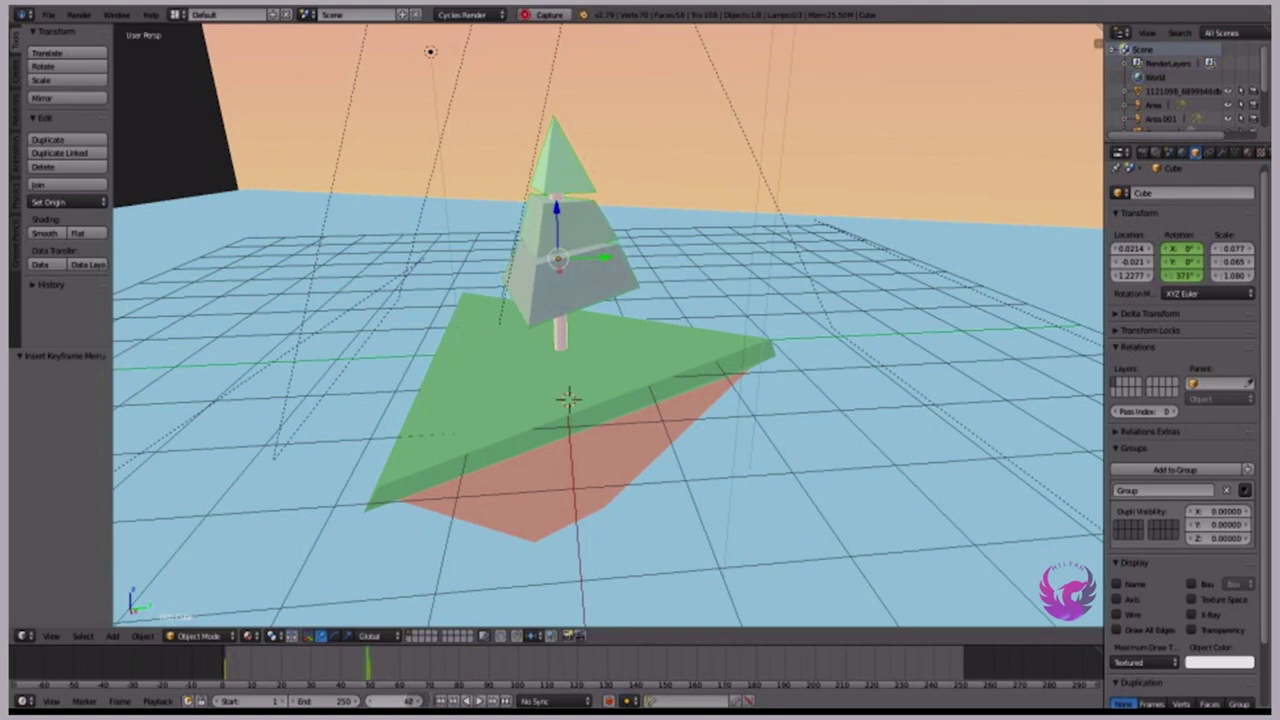
middle_click_drag(524, 583, 594, 457)
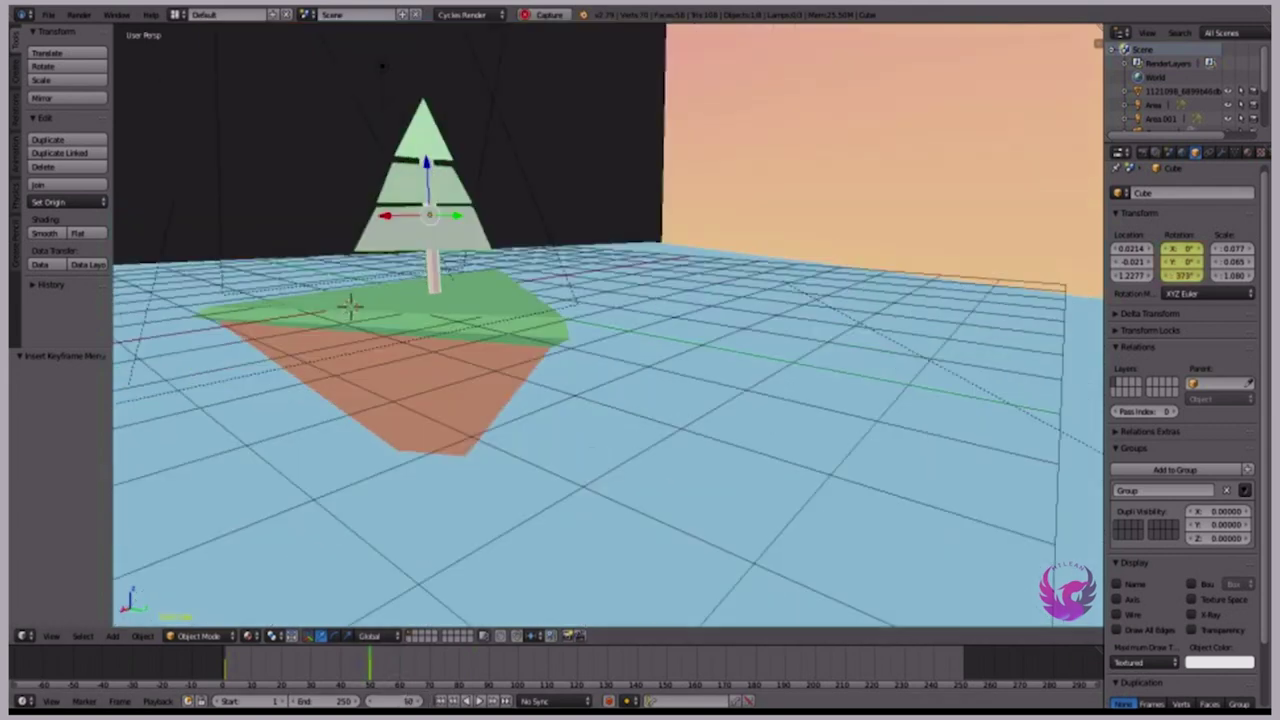
middle_click_drag(600, 400, 530, 430)
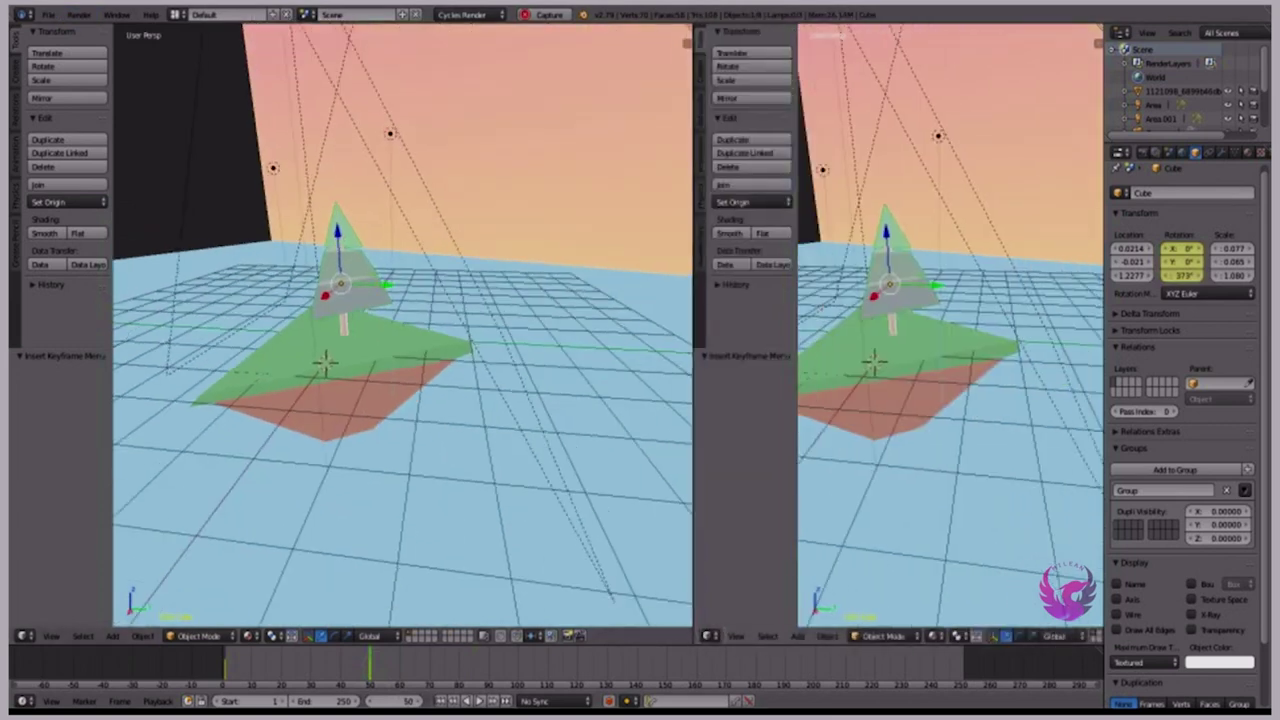
- Turn the right pane into the Graph Editor and widen it beside the 3D view
left_click(711, 636)
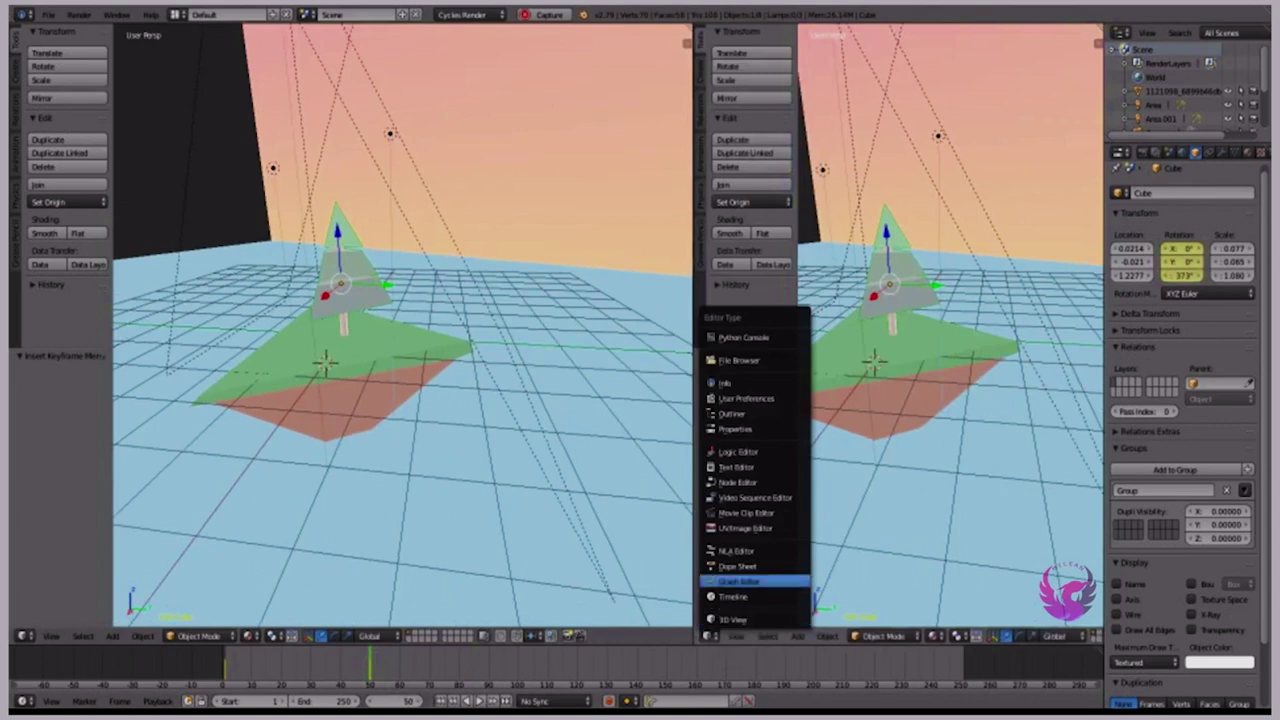
left_click(735, 596)
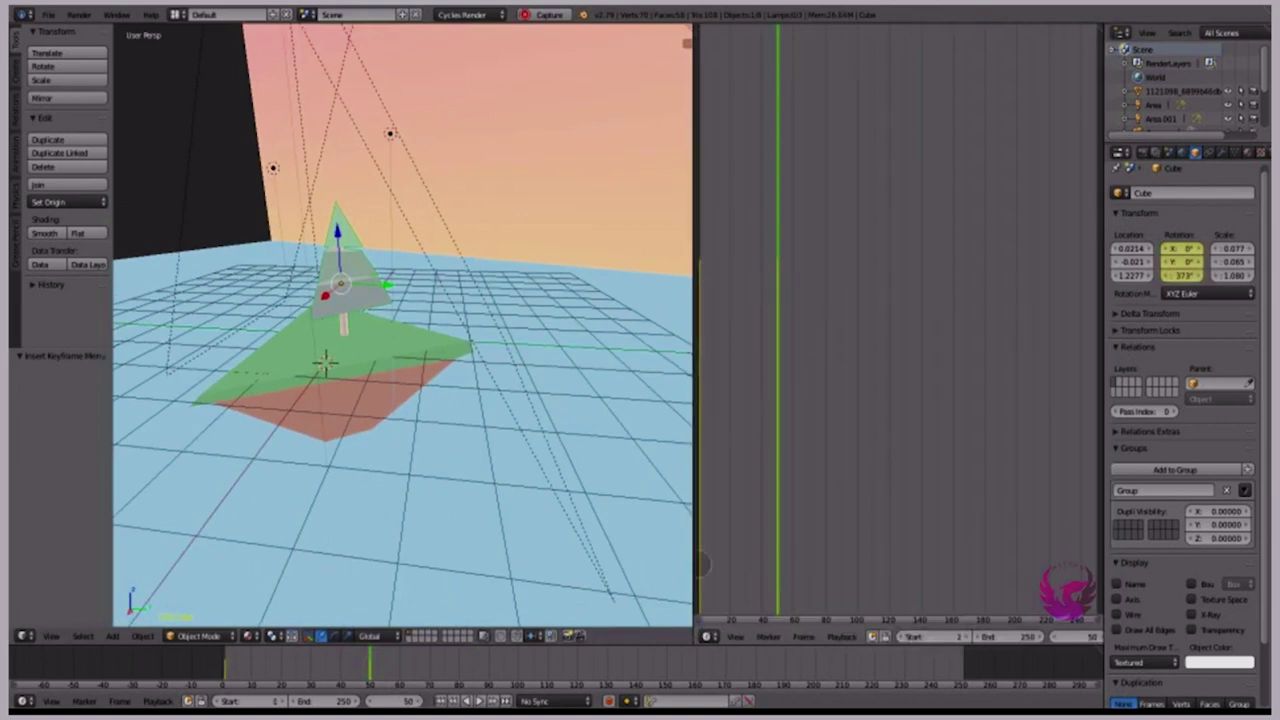
left_click_drag(697, 508, 612, 508)
key("Left")
key("Left")
key("Left")
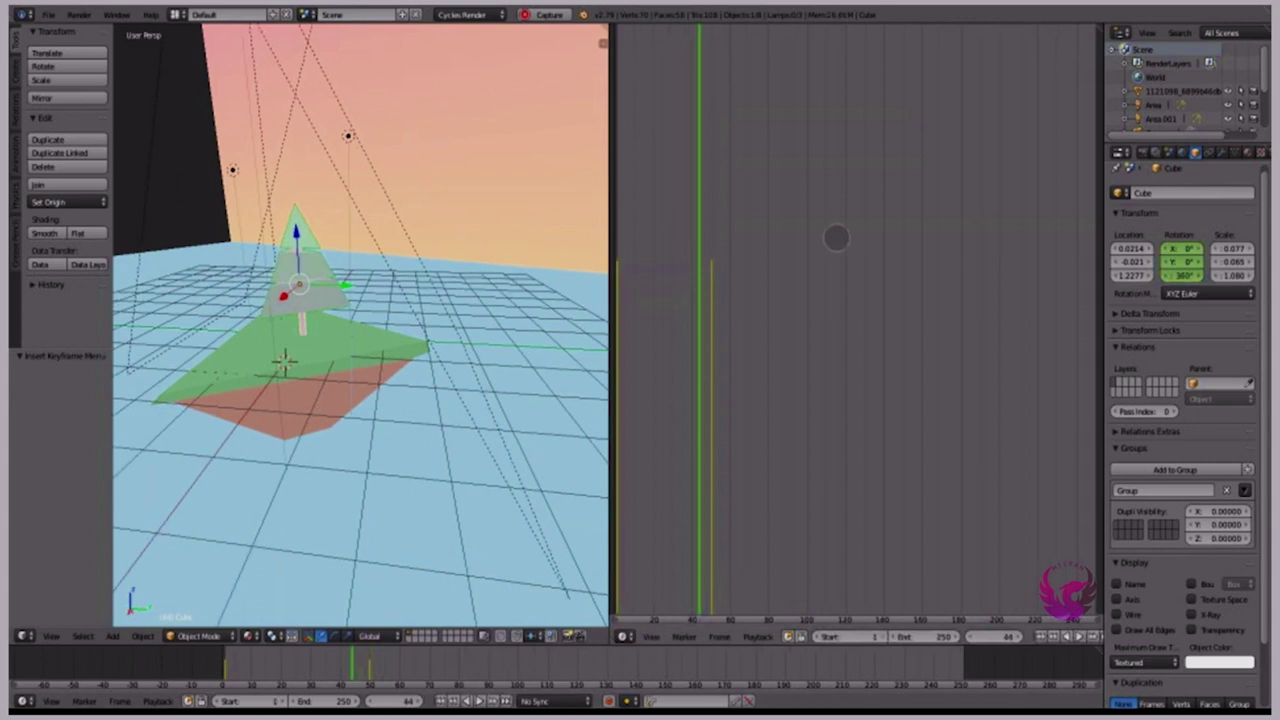
- Show the tree top's keyframe summary and play the animation from frame 1
left_click(623, 636)
left_click(650, 565)
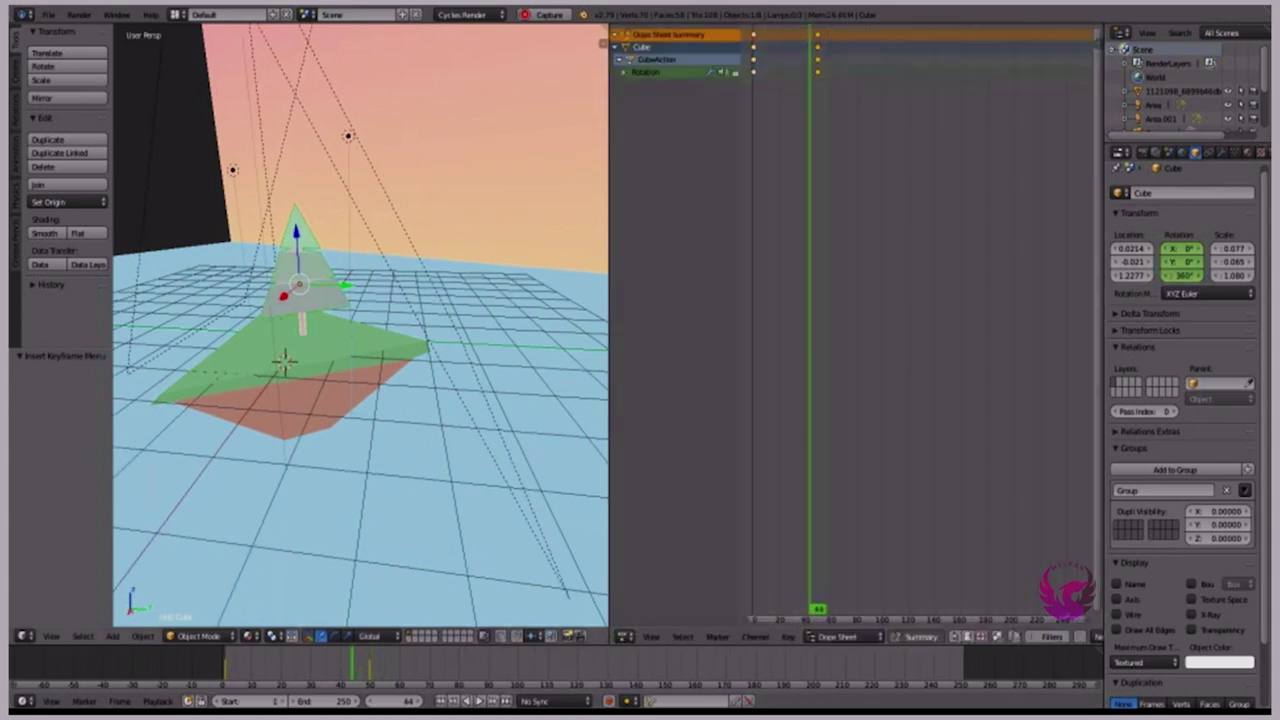
key("alt+a")
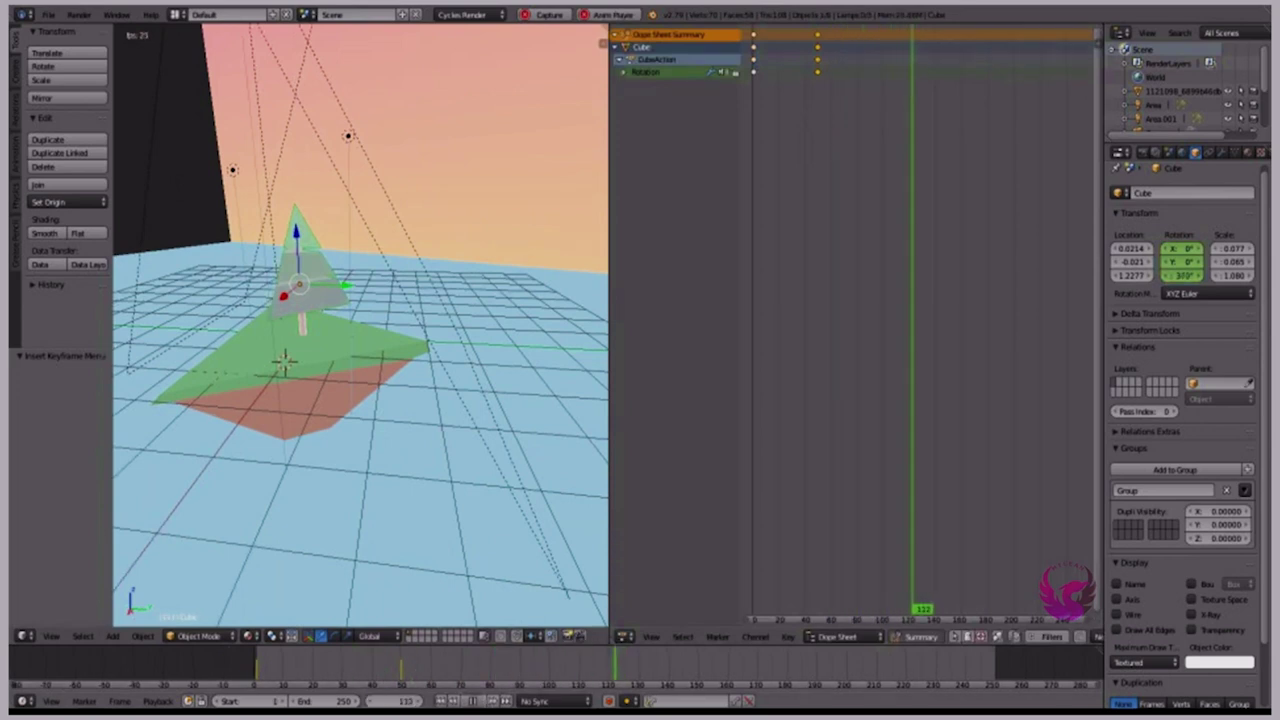
key("alt+a")
key("shift+Left")
key("alt+a")
middle_click_drag(420, 389, 483, 517)
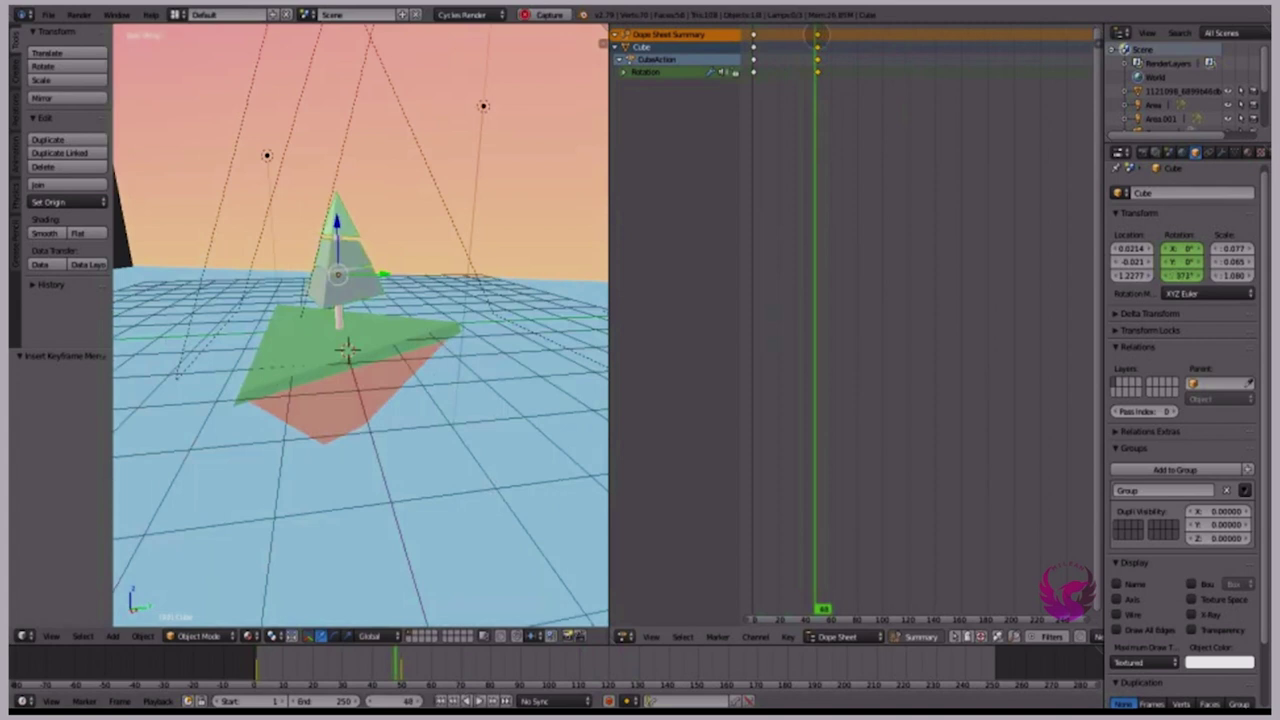
- Move the spin keyframe later to around frame 199, replay from frame 1, and align the camera to the view
key("g")
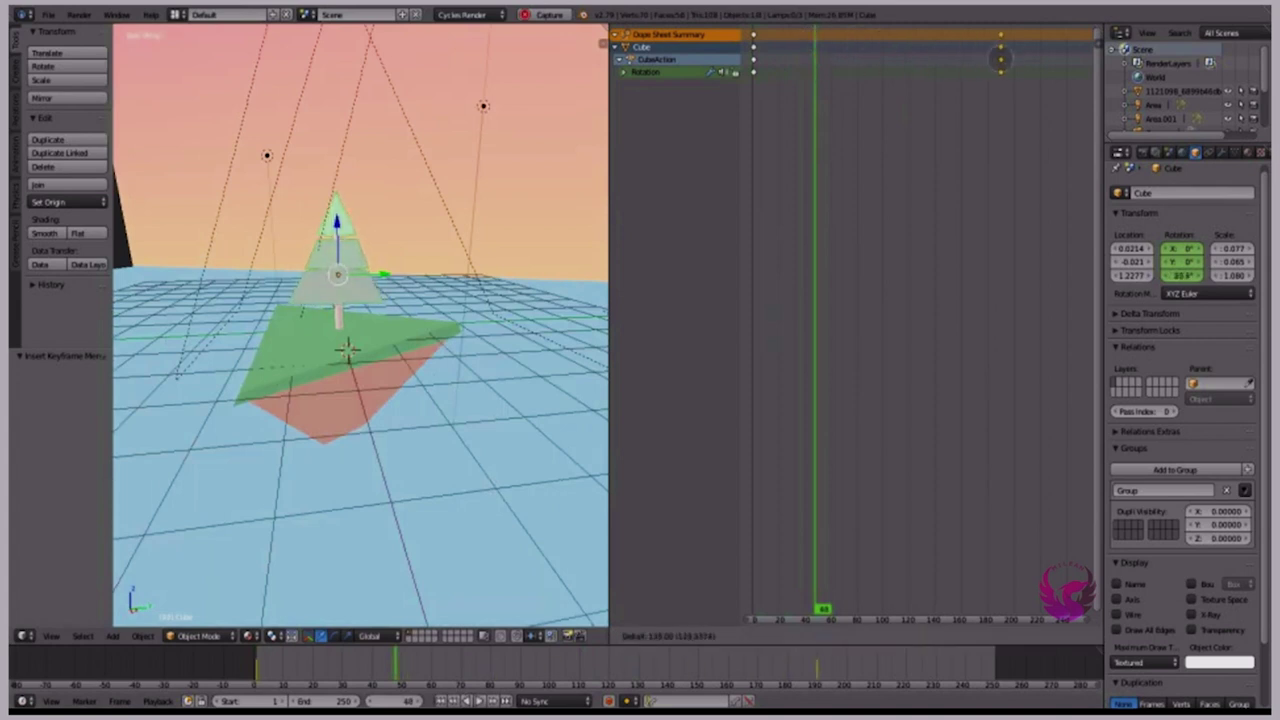
key("Return")
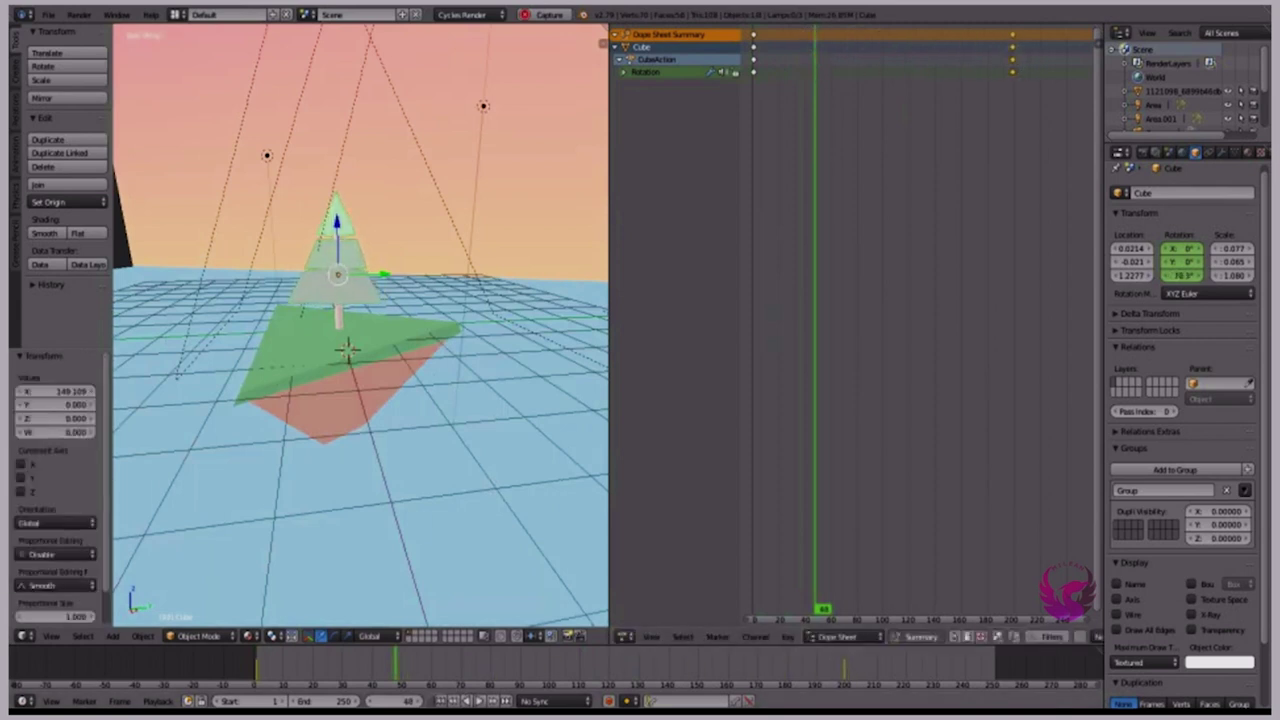
key("shift+Left")
key("alt+a")
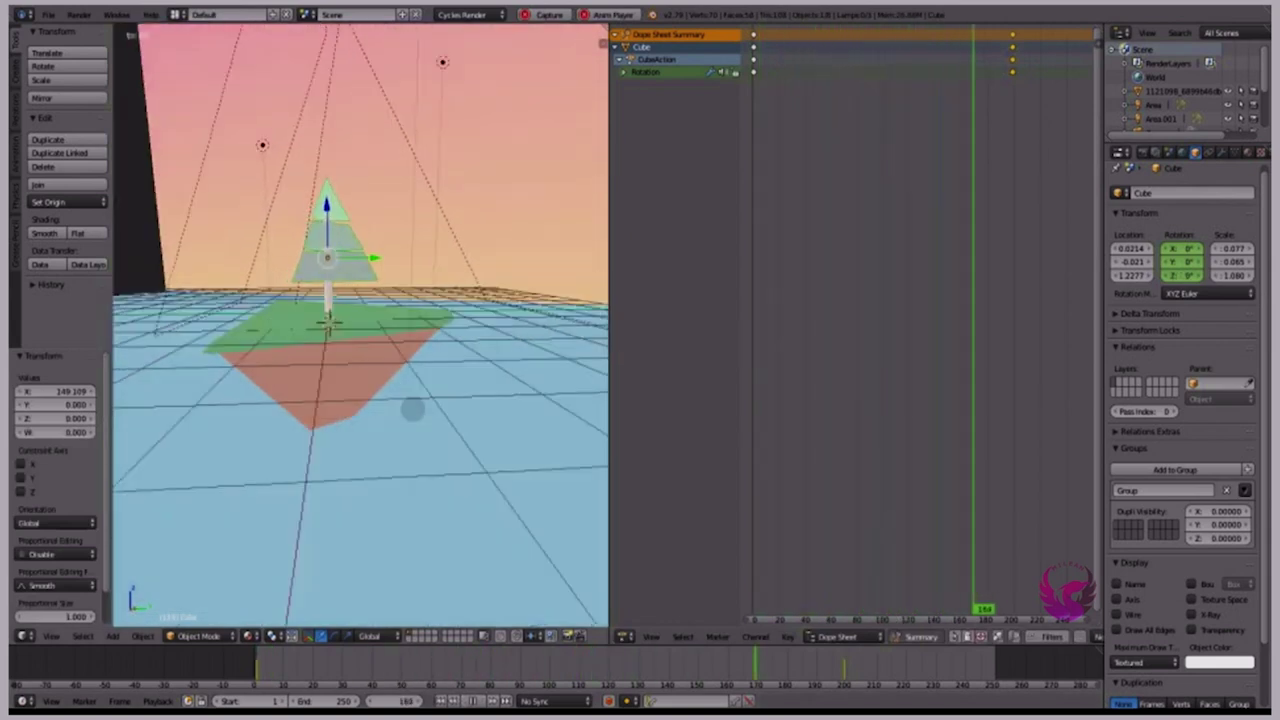
key("ctrl+alt+KP_0")
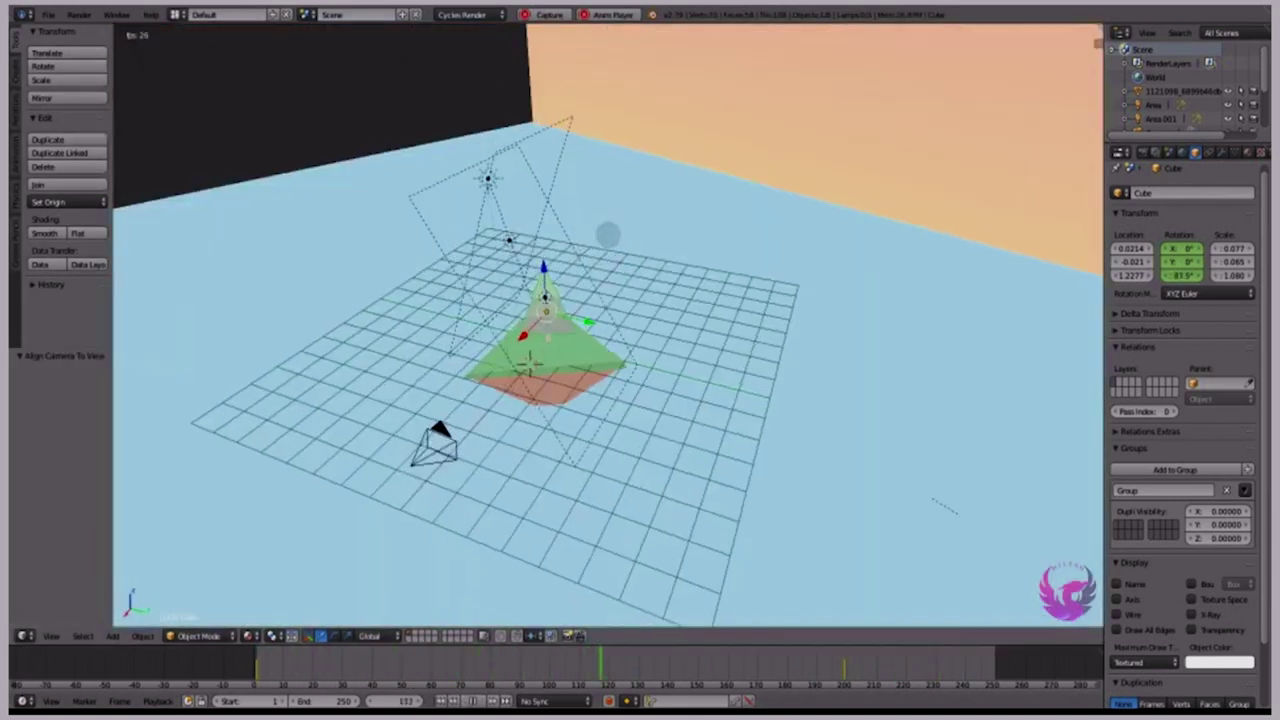
- Stop playback and align the camera to a low view close to the green ground
key("KP_0")
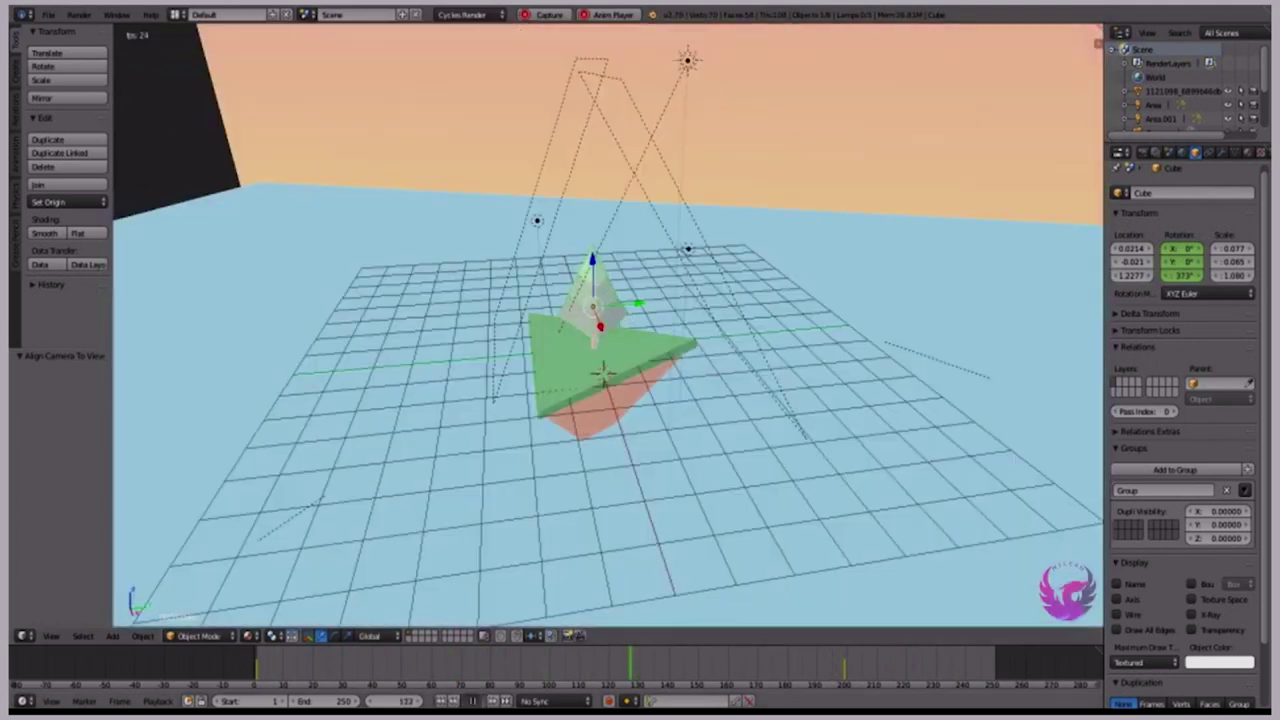
key("Escape")
key("KP_0")
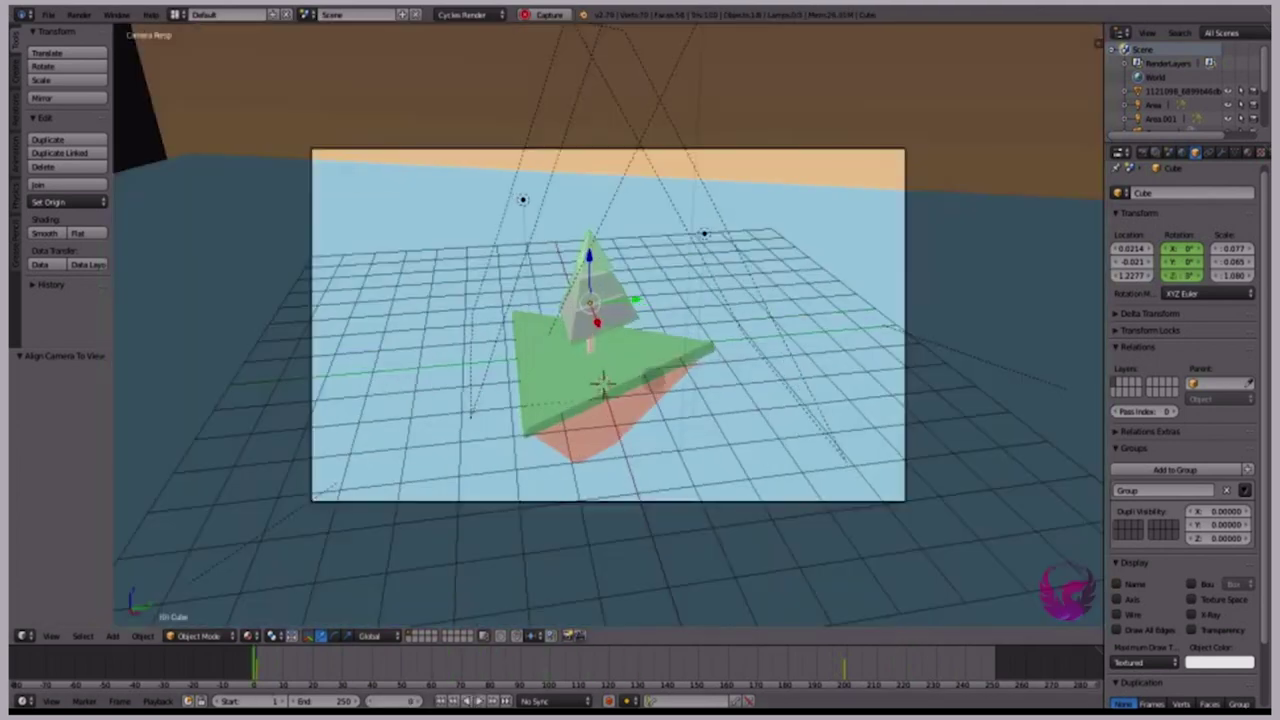
scroll(665, 368, "up", 2)
mouse_move(665, 368)
middle_mouse_down()
mouse_move(636, 348)
mouse_move(604, 358)
middle_mouse_up()
scroll(636, 348, "down", 3)
scroll(636, 348, "up", 1)
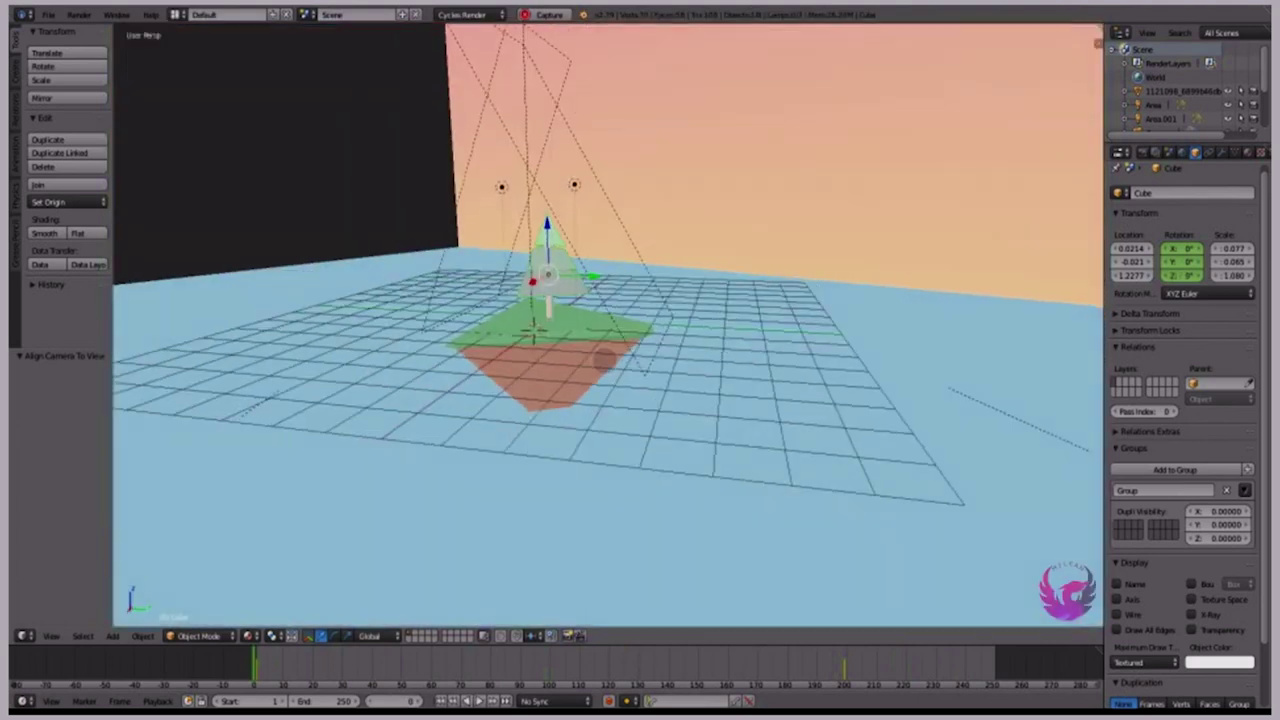
key("ctrl+KP_0")
scroll(1049, 306, "down", 2)
mouse_move(1049, 306)
middle_mouse_down()
mouse_move(636, 309)
mouse_move(663, 234)
mouse_move(620, 297)
mouse_move(671, 475)
mouse_move(526, 457)
mouse_move(717, 449)
mouse_move(489, 328)
mouse_move(495, 290)
middle_mouse_up()
scroll(884, 313, "down", 3)
key("ctrl+alt+KP_0")
- Select the ground slab, nudge it slightly, and realign the camera to look down on the island
right_click(717, 449)
key("ctrl+z")
key("ctrl+z")
key("ctrl+alt+KP_0")
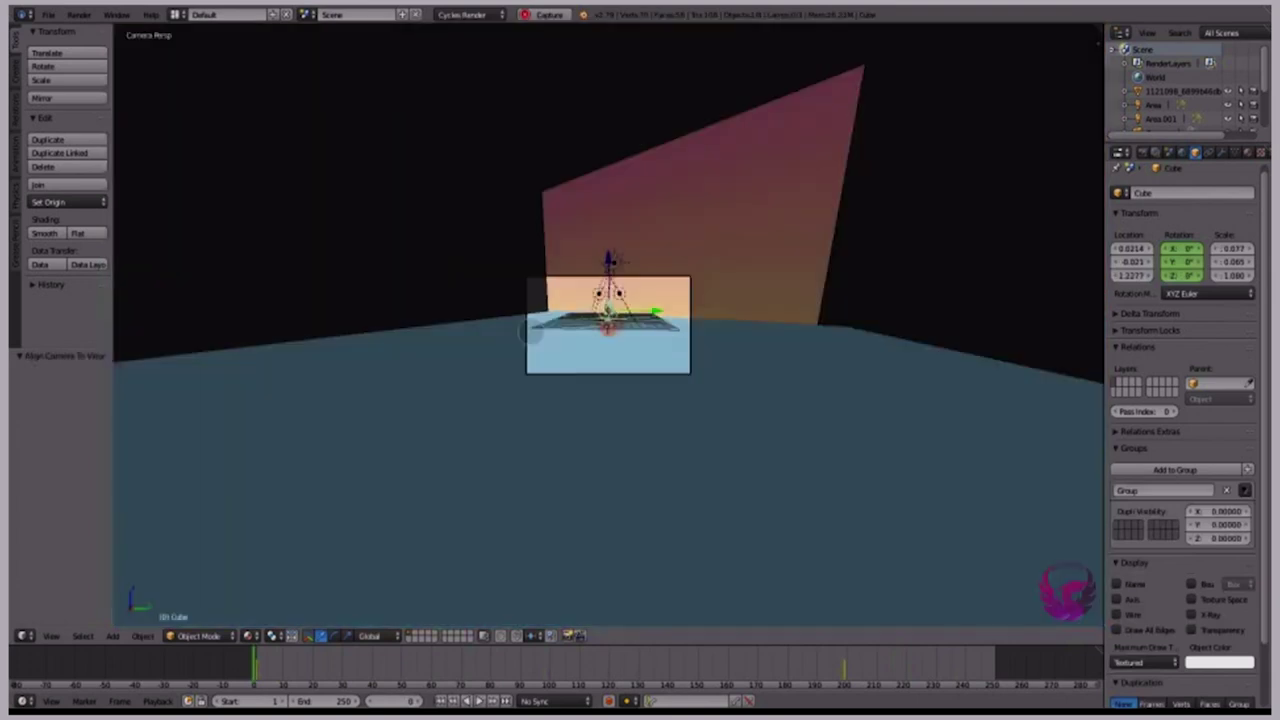
key("g")
key("Return")
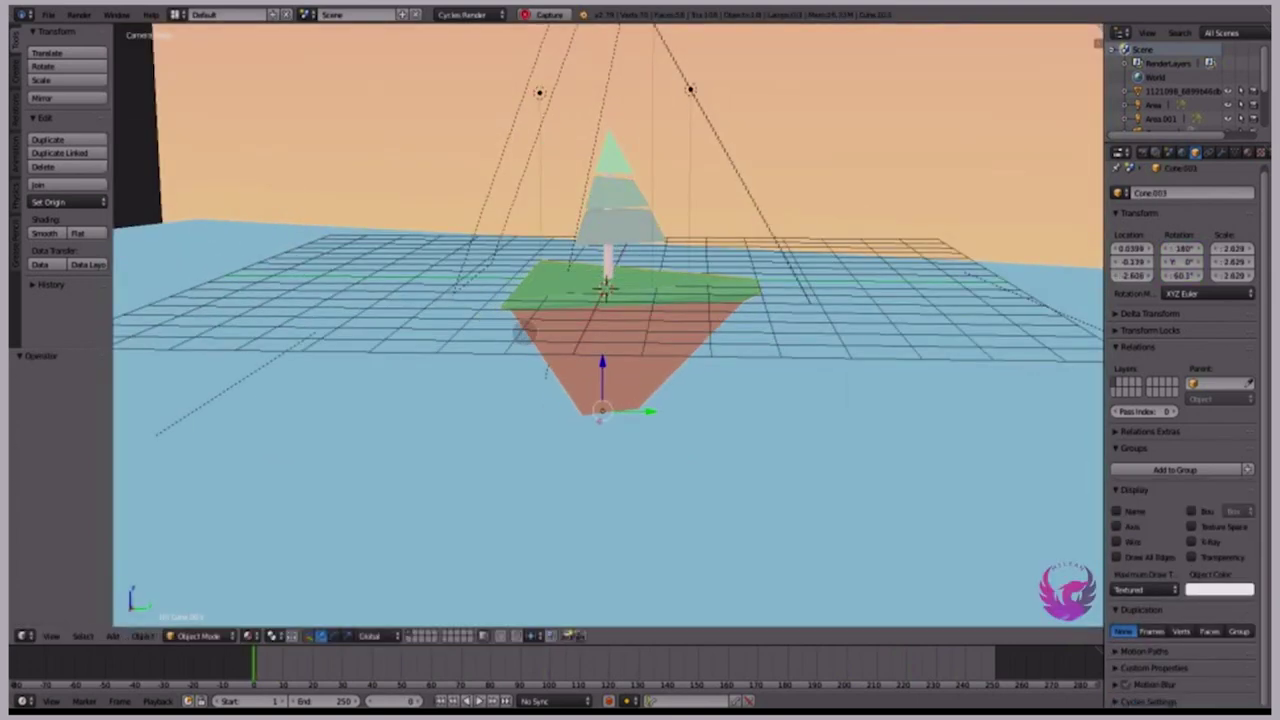
middle_click_drag(447, 404, 445, 412)
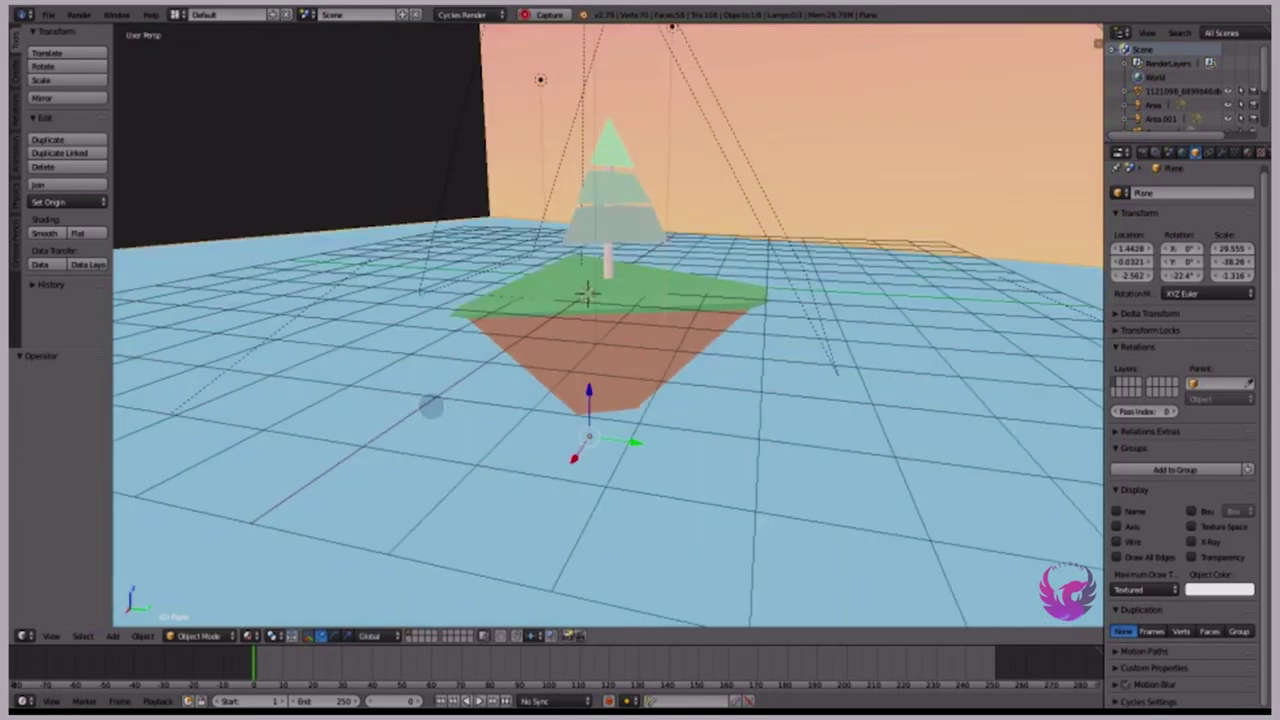
key("ctrl+alt+KP_0")
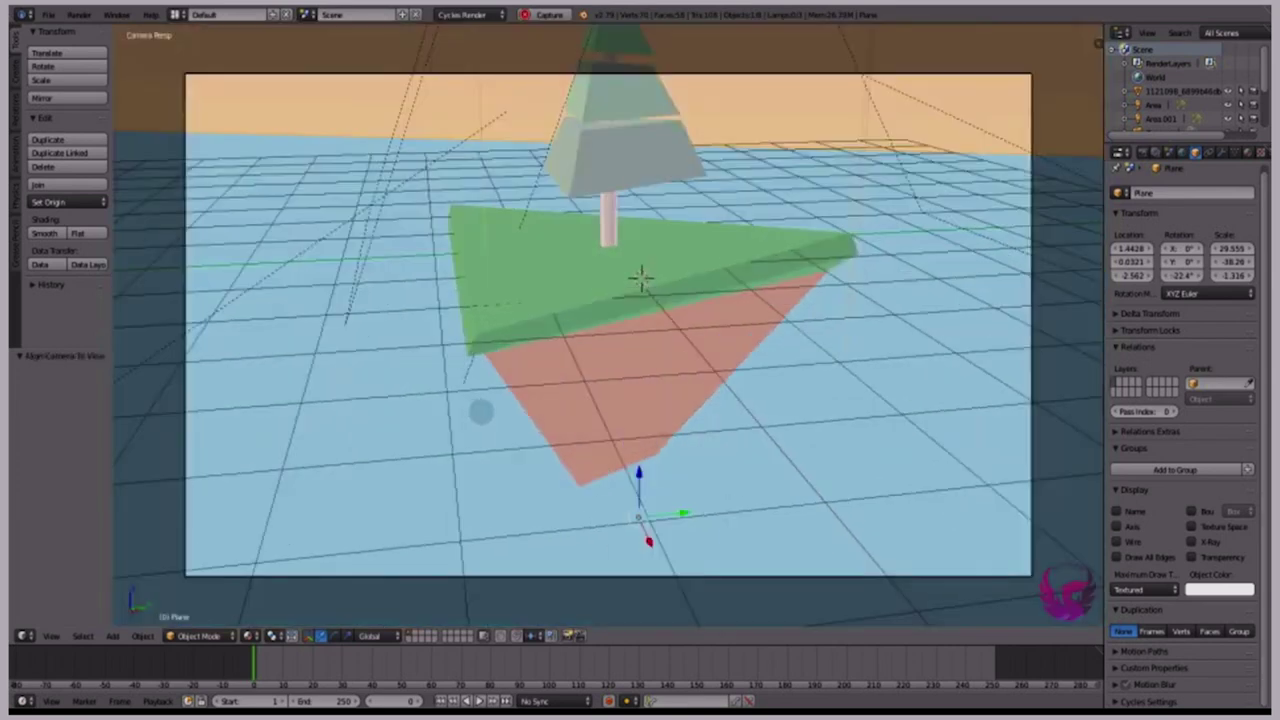
key("KP_0")
- Split the 3D view into two side-by-side views and orbit the left one toward the tree
left_click_drag(1098, 42, 563, 42)
middle_click_drag(308, 443, 330, 435)
scroll(330, 435, "down", 2)
scroll(330, 435, "down", 2)
- Select the ground plane and realign the camera to the left view, framing the whole island from farther back
key("ctrl+alt+KP_0")
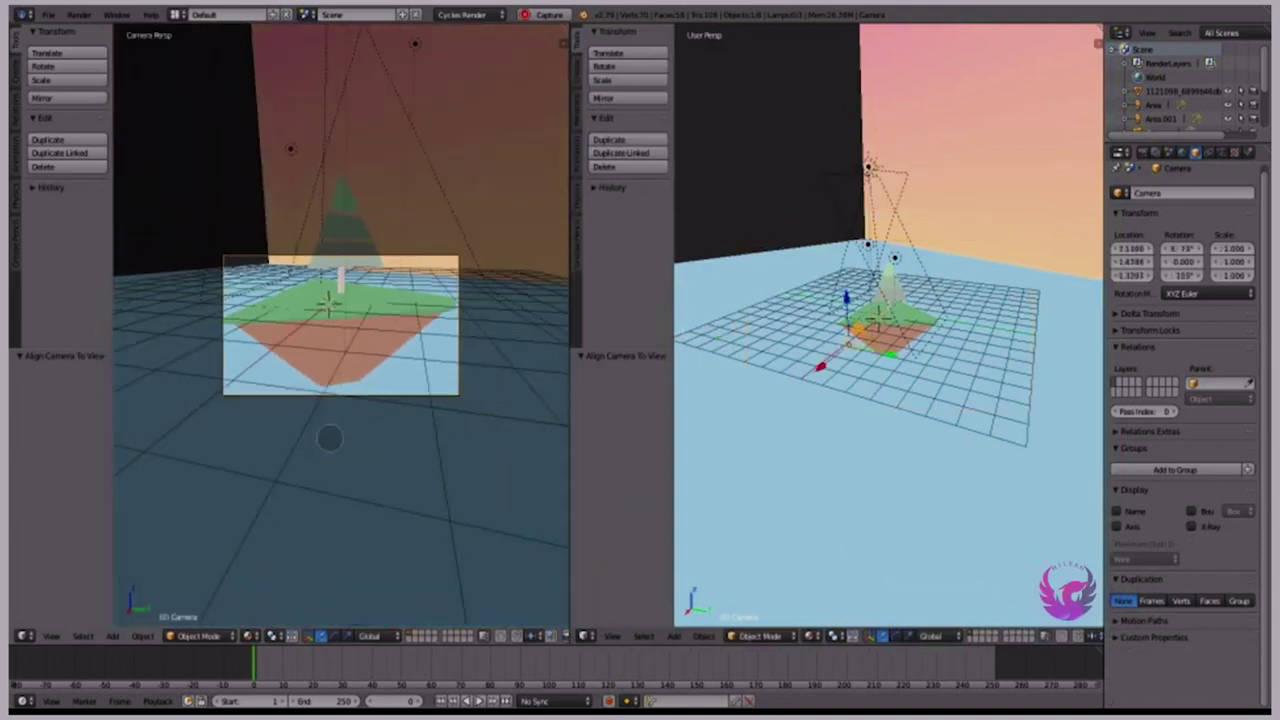
right_click(330, 436)
middle_click_drag(330, 436, 329, 430)
scroll(329, 430, "down", 2)
scroll(330, 430, "down", 2)
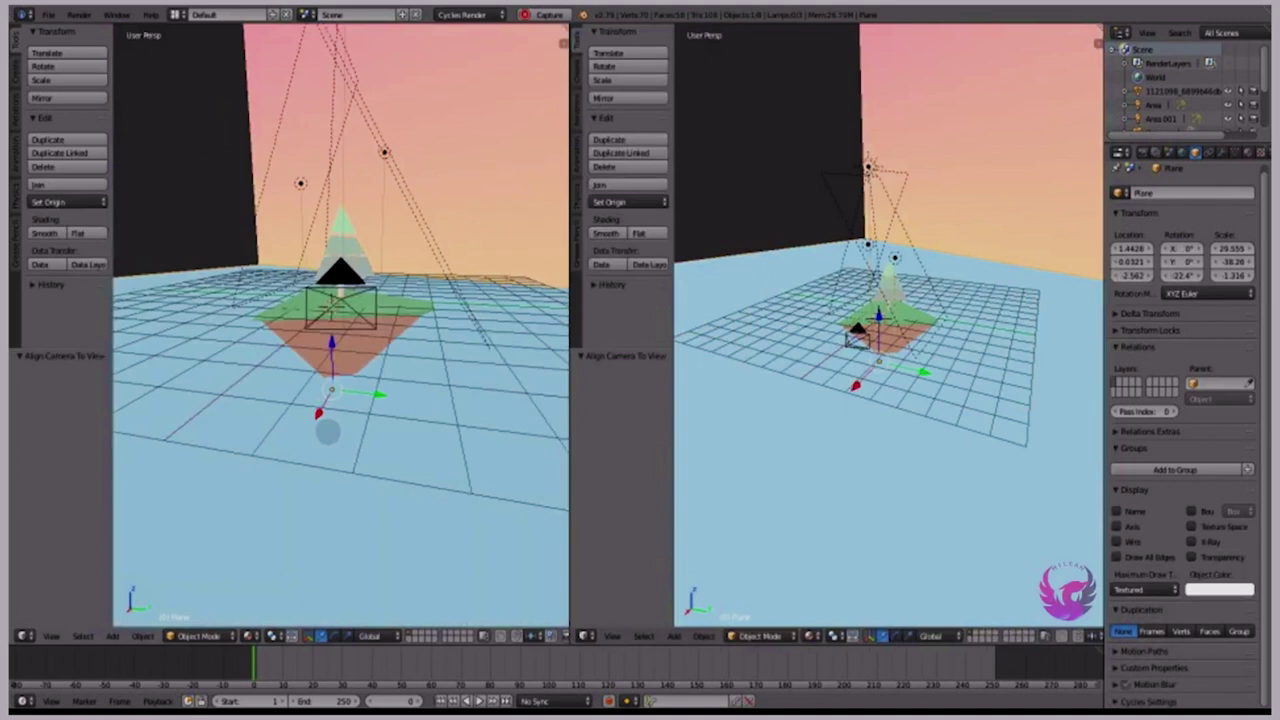
key("ctrl+alt+KP_0")
middle_click_drag(323, 509, 324, 483)
key("ctrl+alt+KP_0")
scroll(320, 466, "up", 1)
scroll(320, 466, "up", 2)
- Open the viewport shading choices in the left view's header
left_click(248, 636)
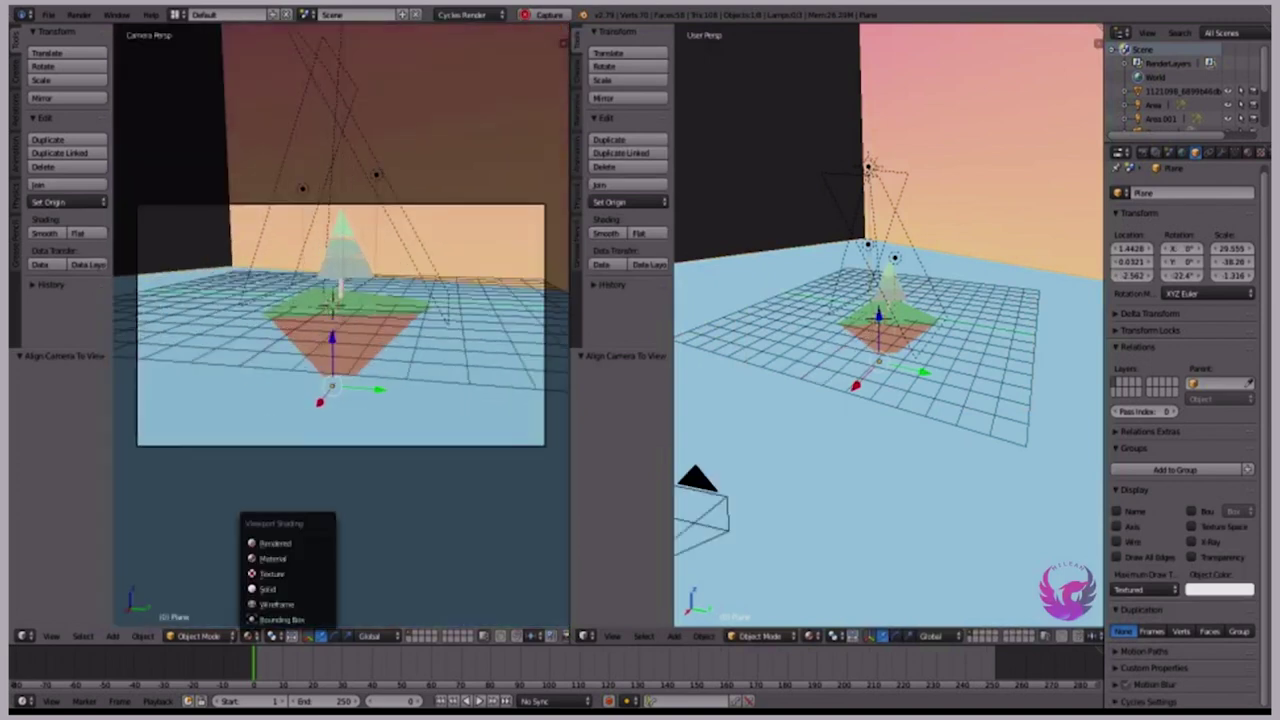
left_click(200, 636)
left_click(271, 636)
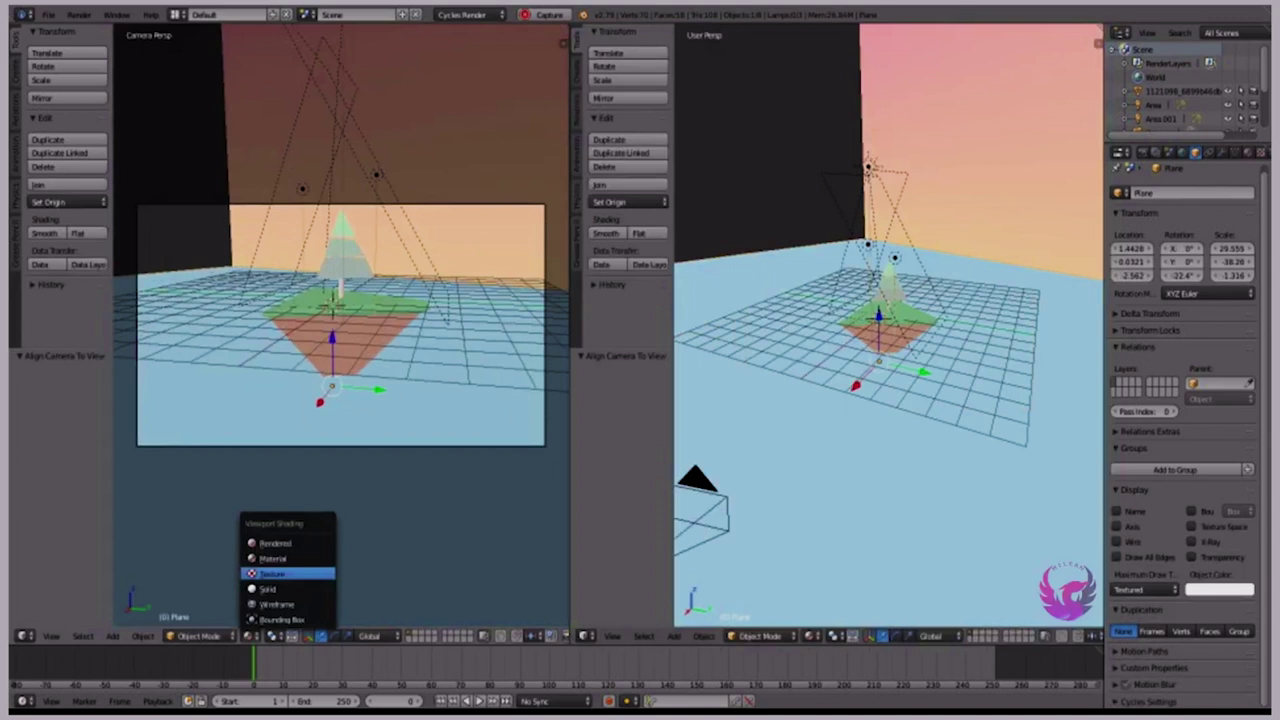
- Switch the left view to Rendered shading and roughly move and tilt the camera to reframe the island
left_click(275, 543)
scroll(341, 330, "up", 2)
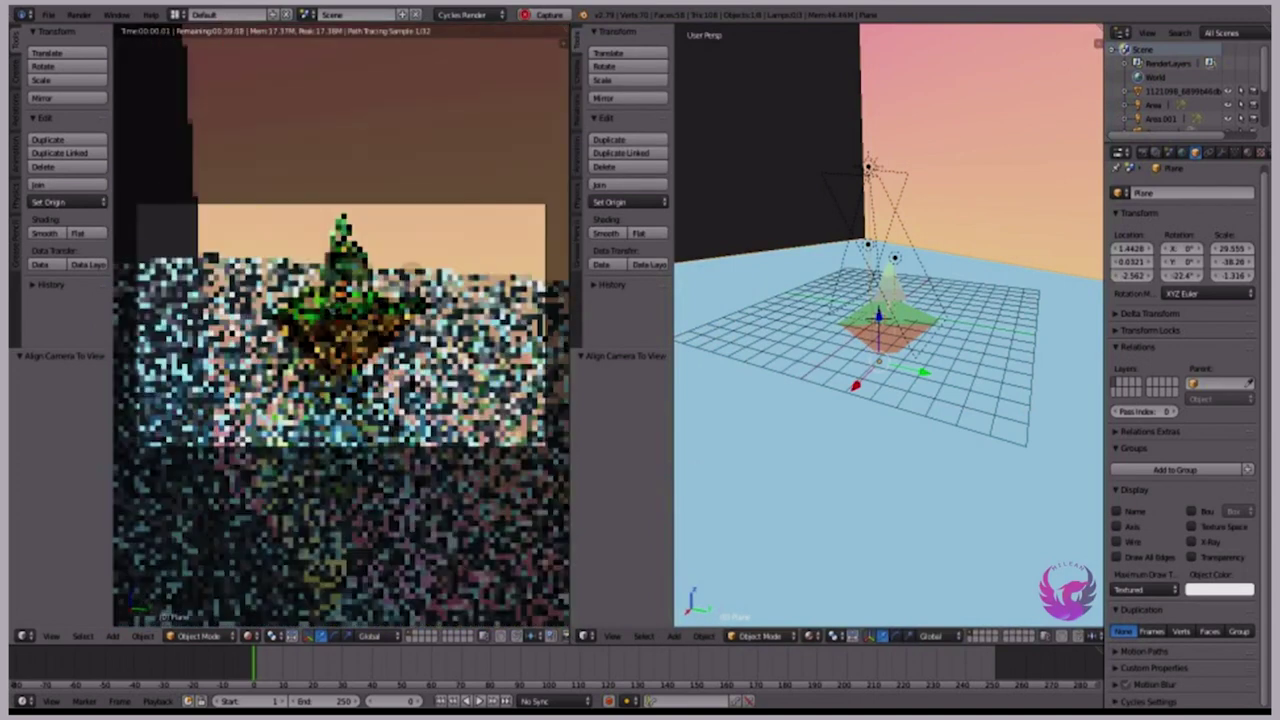
scroll(341, 330, "down", 3)
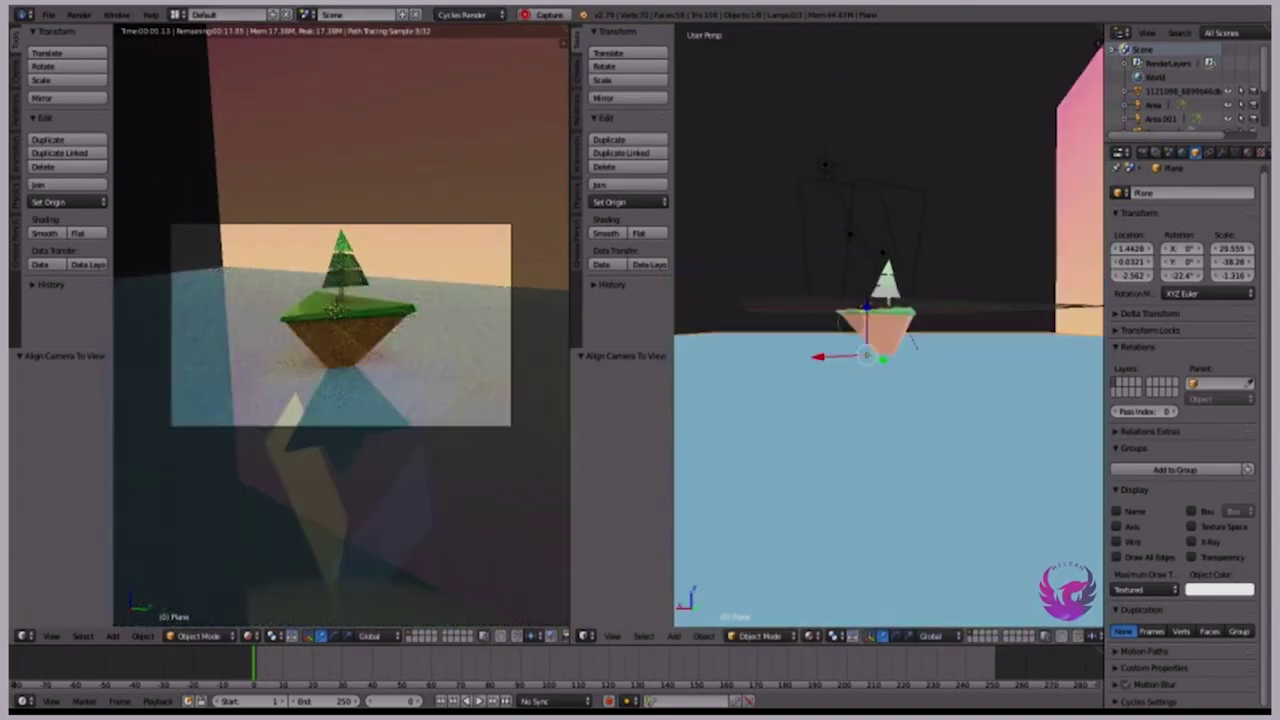
middle_click_drag(890, 420, 900, 400)
scroll(880, 400, "down", 3)
right_click_drag(823, 440, 814, 455)
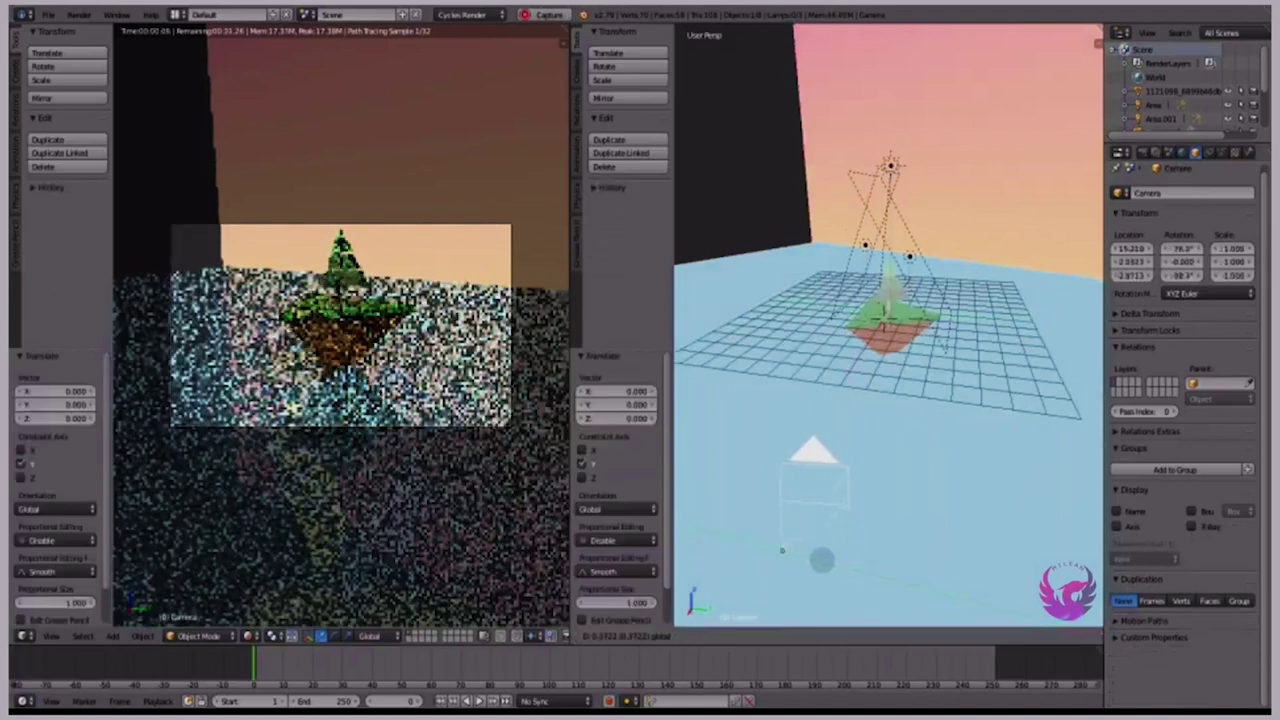
right_click_drag(816, 560, 808, 450)
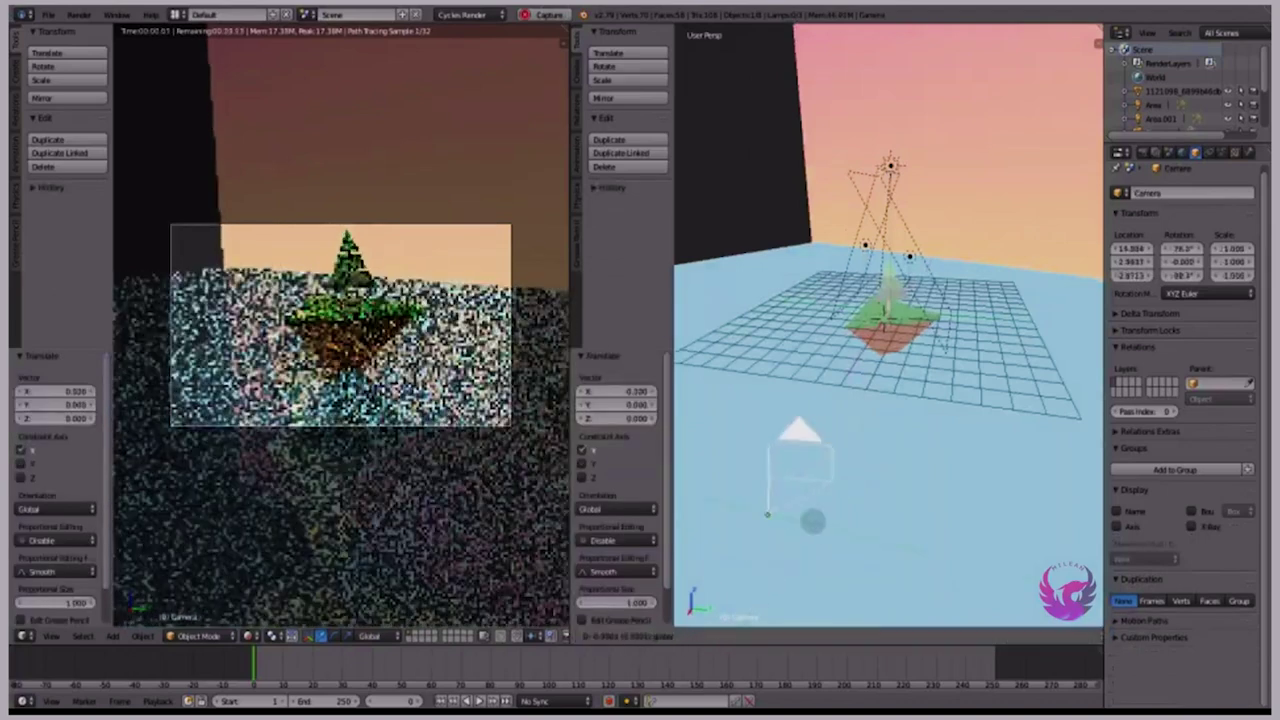
scroll(860, 400, "down", 3)
left_click_drag(1183, 248, 1215, 248)
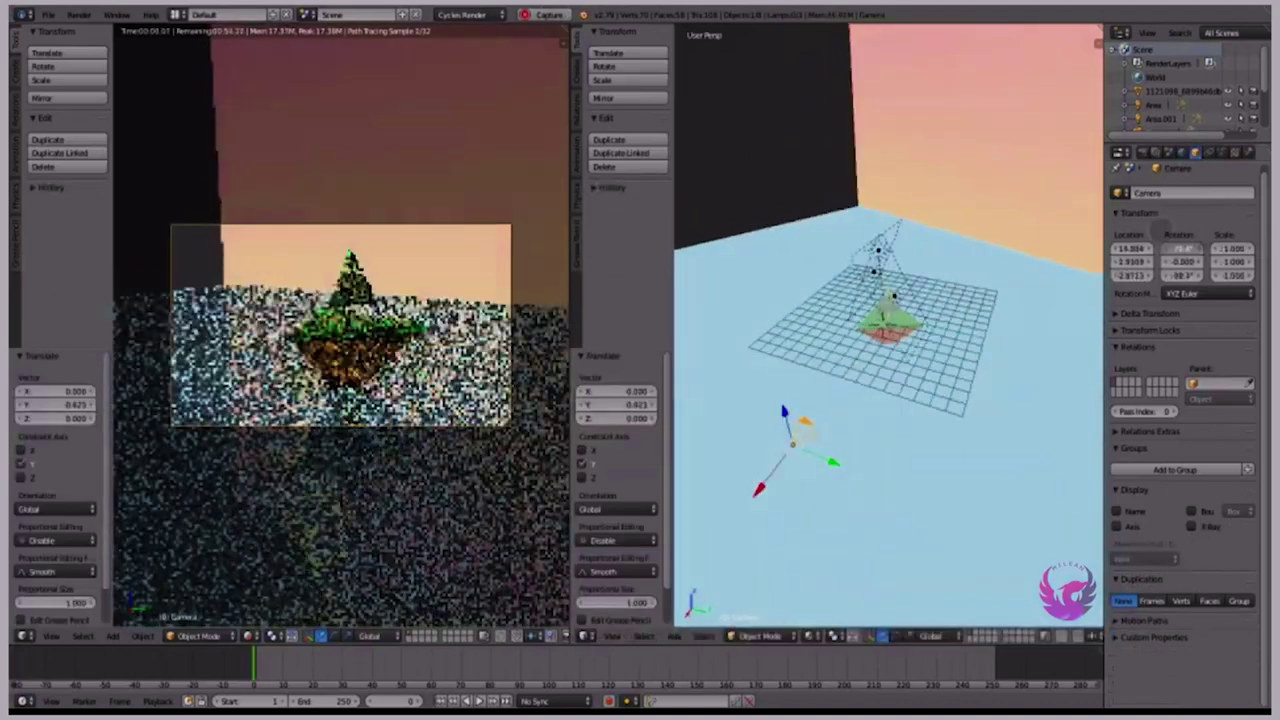
right_click_drag(834, 463, 780, 455)
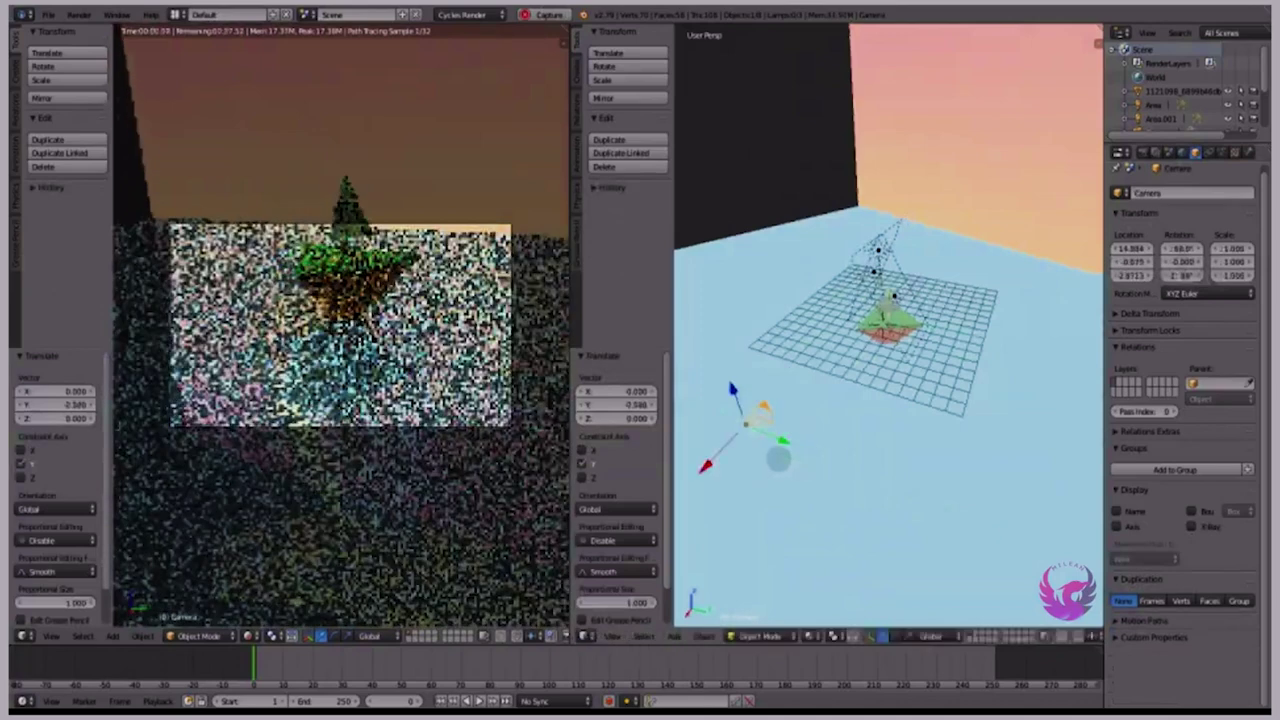
- Raise and then lower the camera along the Z axis
key("g")
key("z")
key("Return")
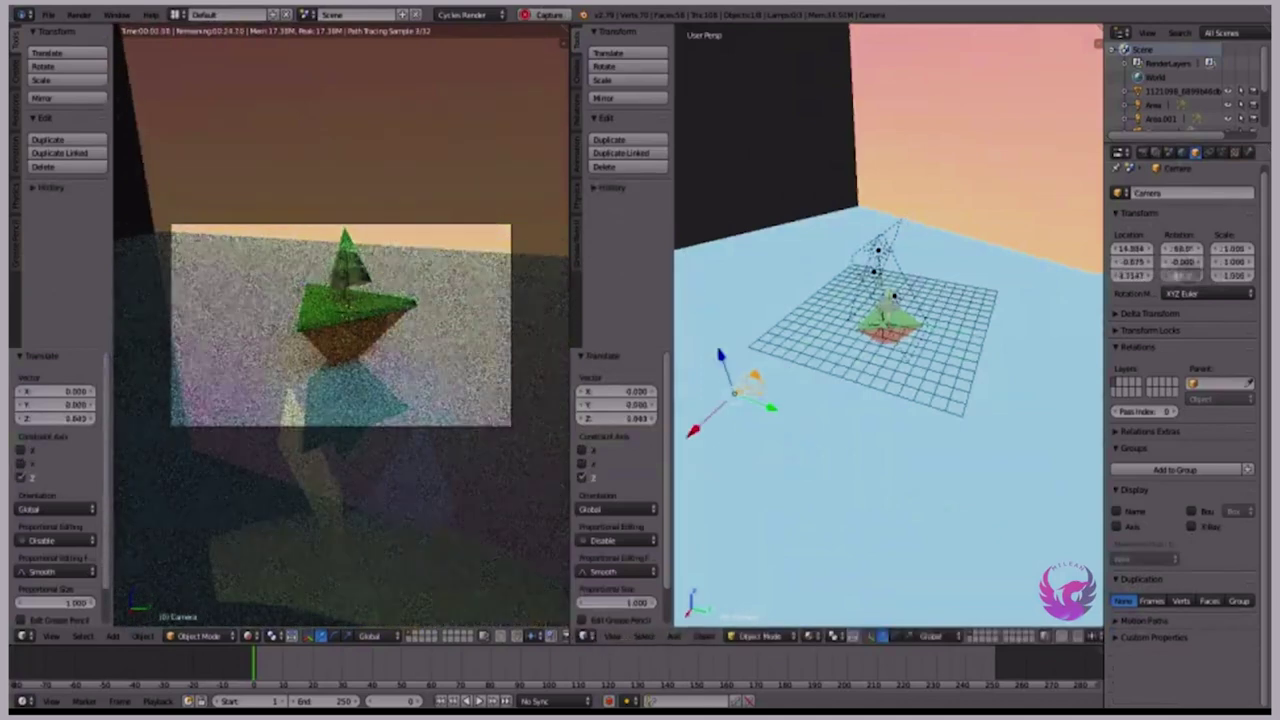
key("g")
key("z")
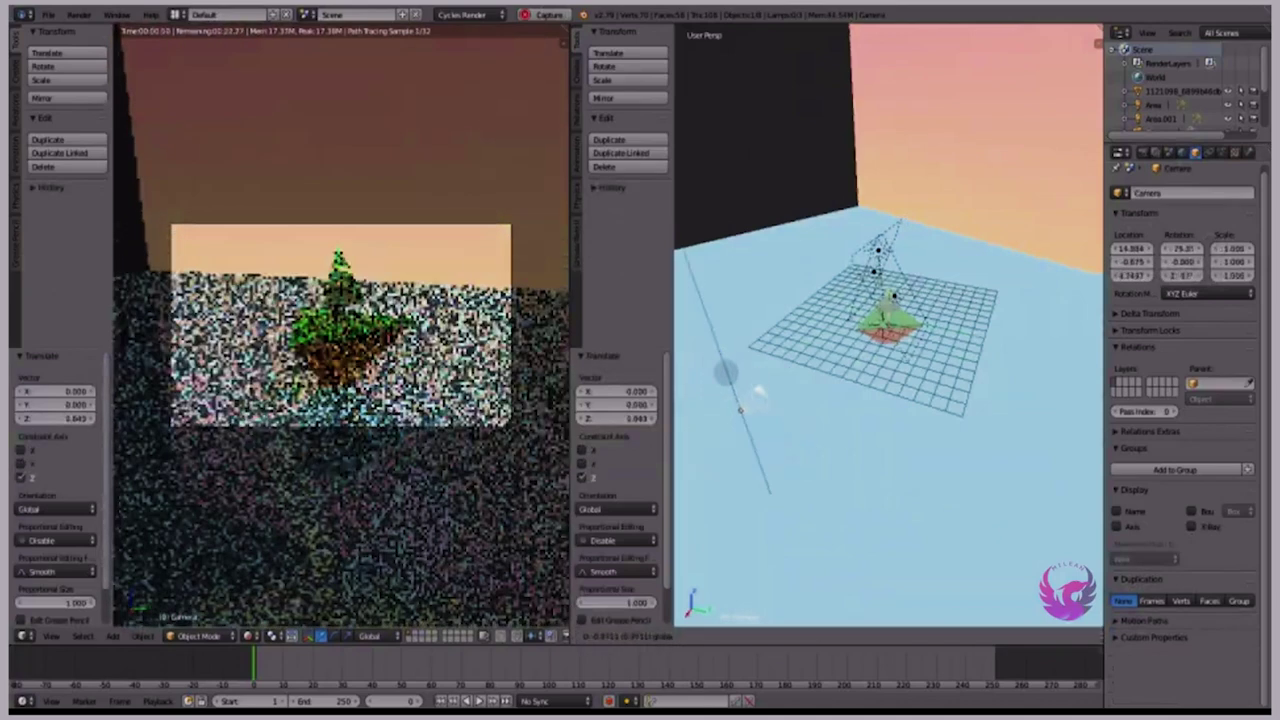
key("Return")
- Offset the camera 1.072 along X and 0.241 along Y, then maximize the rendered camera view
key("g")
key("x")
key("Return")
key("g")
key("x")
key("Return")
key("g")
key("x")
key("Return")
key("g")
key("y")
key("Return")
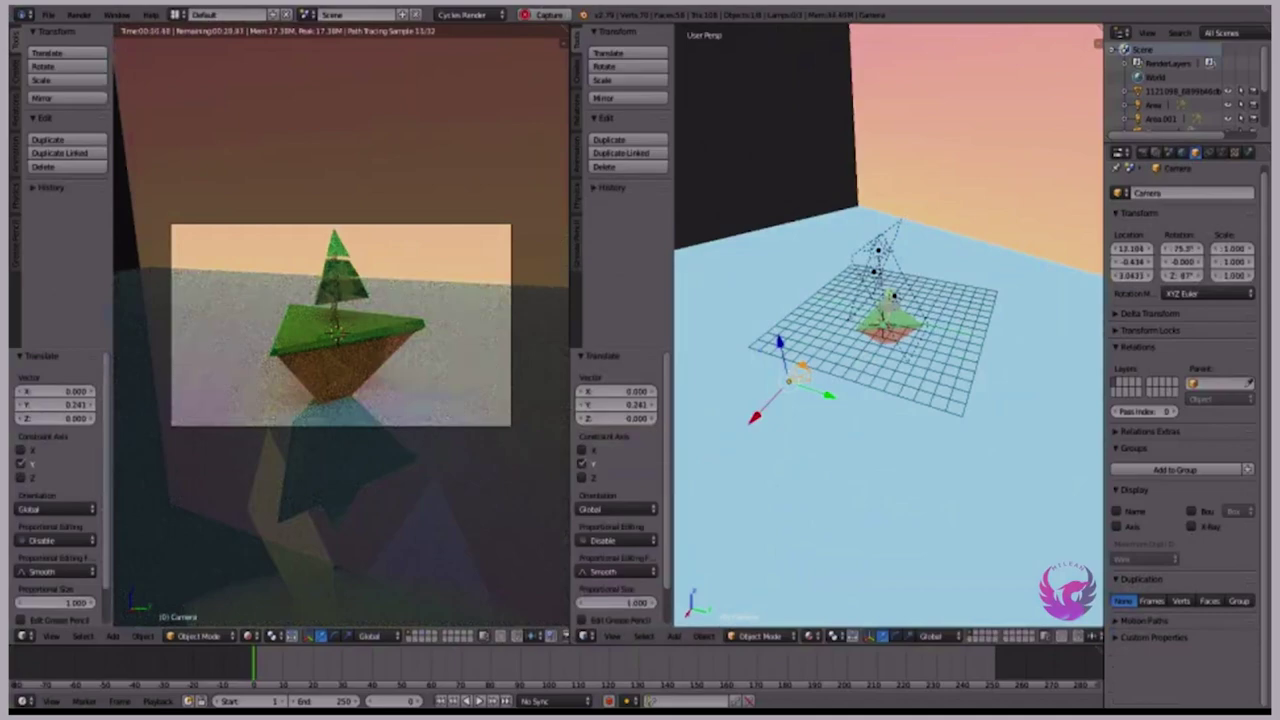
key("ctrl+Up")
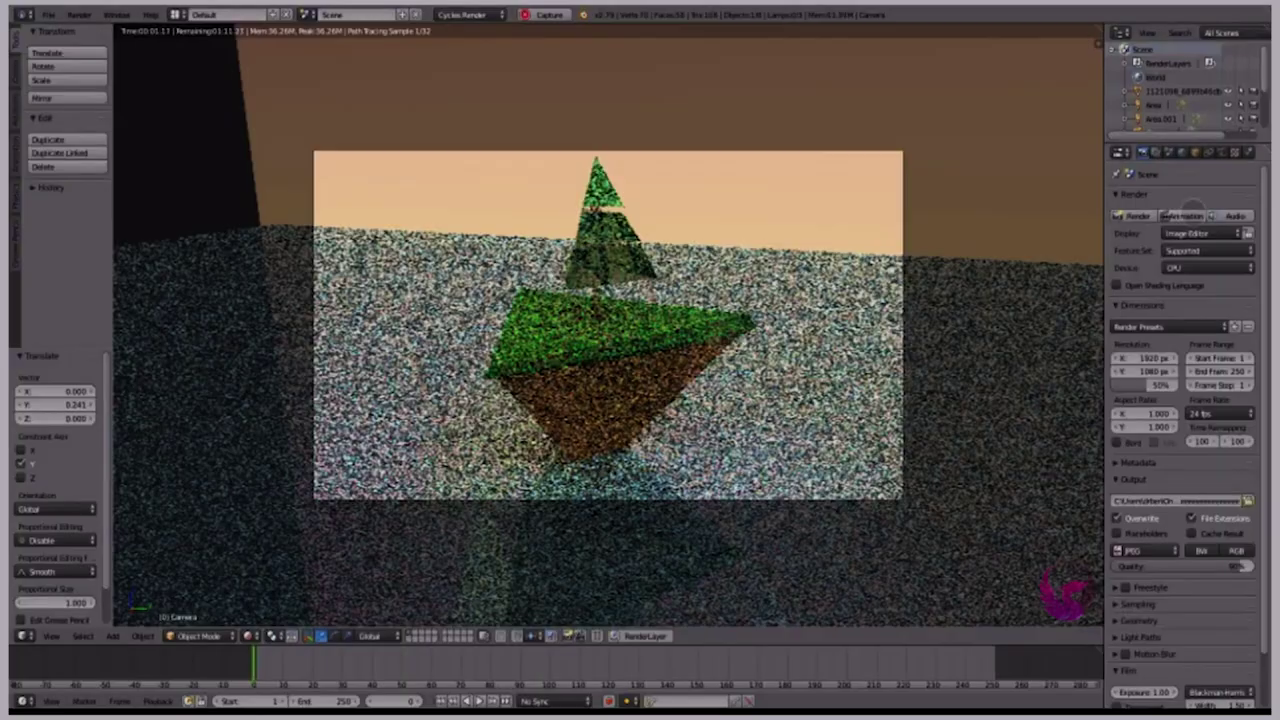
- Change the output file format from JPEG to PNG and start the F12 render
left_click(1145, 550)
left_click(971, 426)
key("F12")
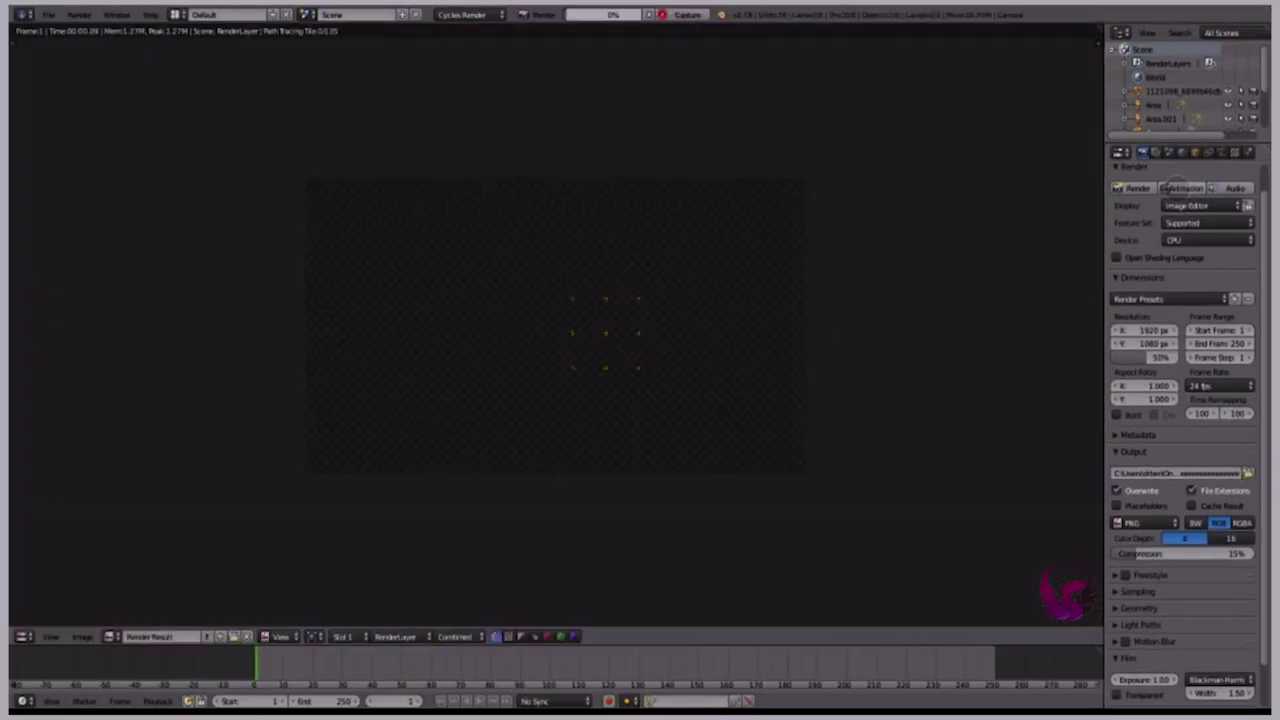